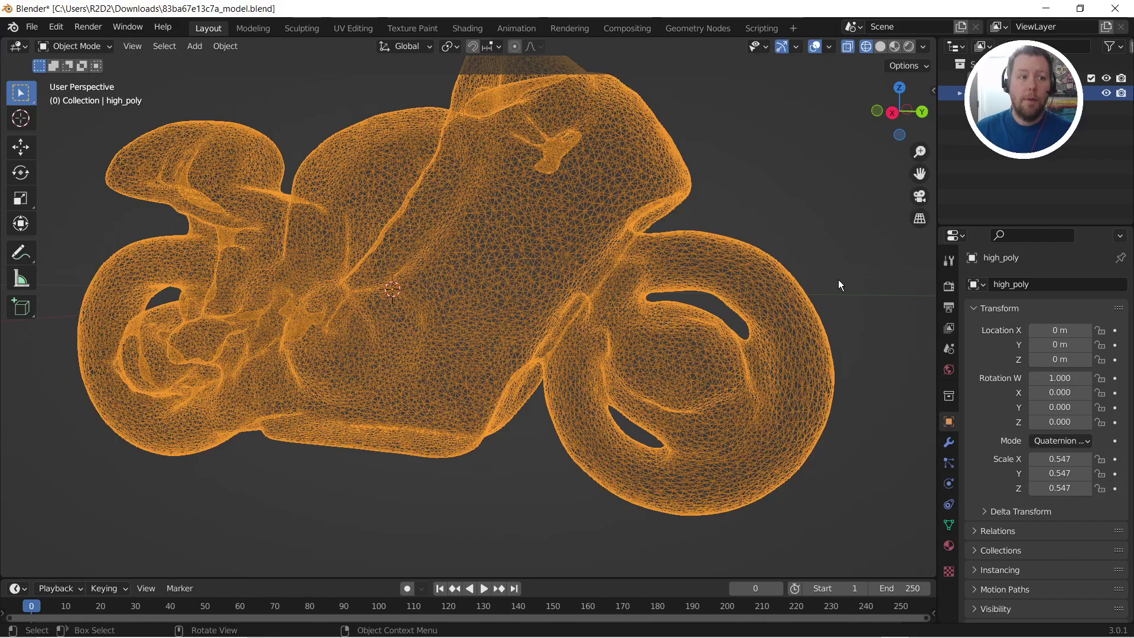
- Show the motorcycle mesh in Material Preview with its red textures and orbit around it
scroll(838, 279, "down", 5)
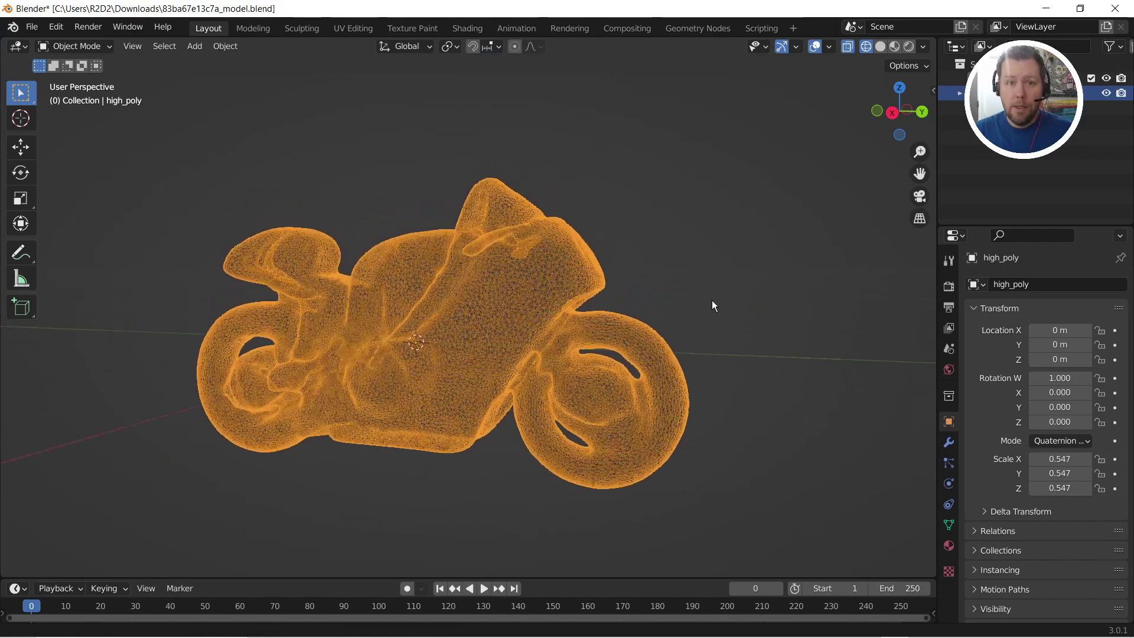
mouse_move(711, 301)
left_mouse_down()
mouse_move(744, 250)
mouse_move(735, 272)
mouse_move(701, 293)
mouse_move(568, 300)
mouse_move(629, 276)
mouse_move(678, 275)
mouse_move(680, 298)
mouse_move(718, 285)
left_mouse_up()
key("z")
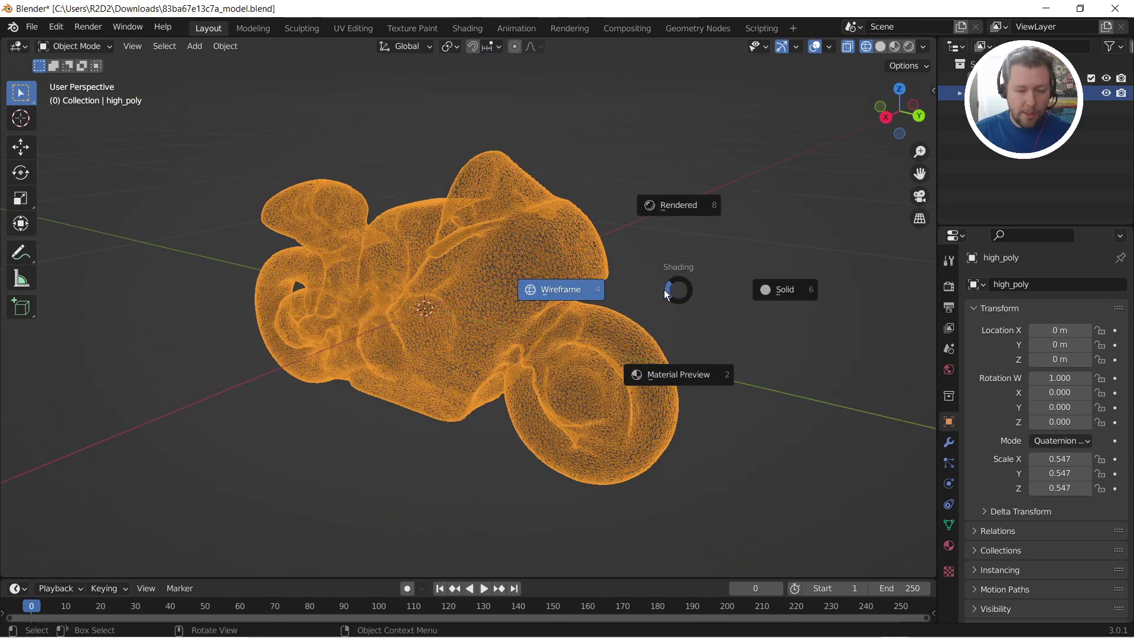
left_click(695, 374)
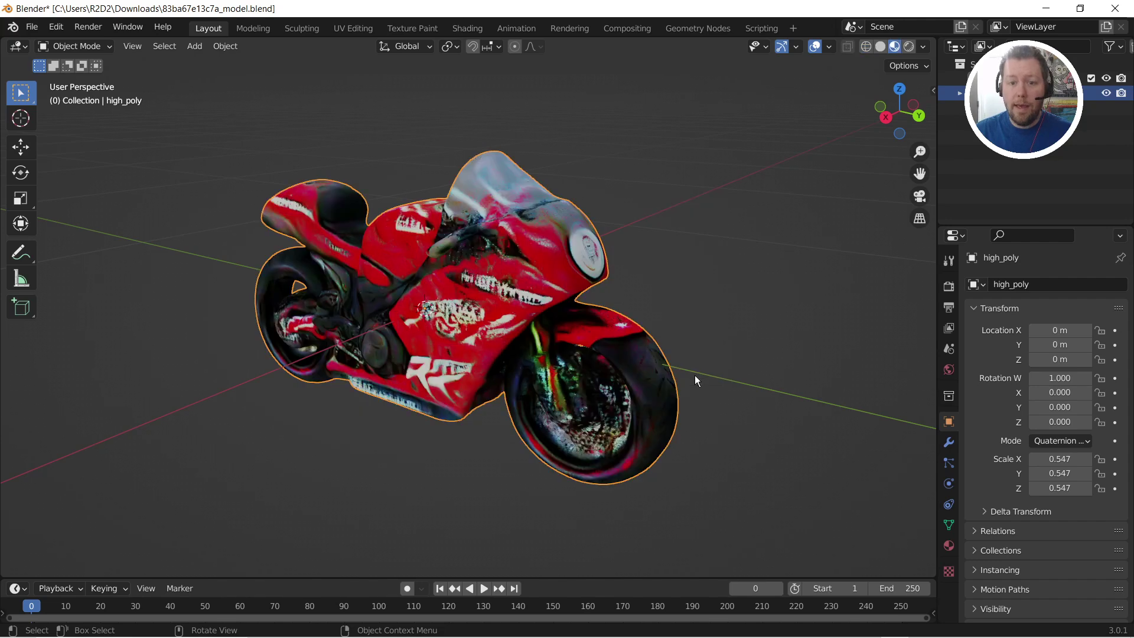
left_click_drag(615, 252, 542, 238)
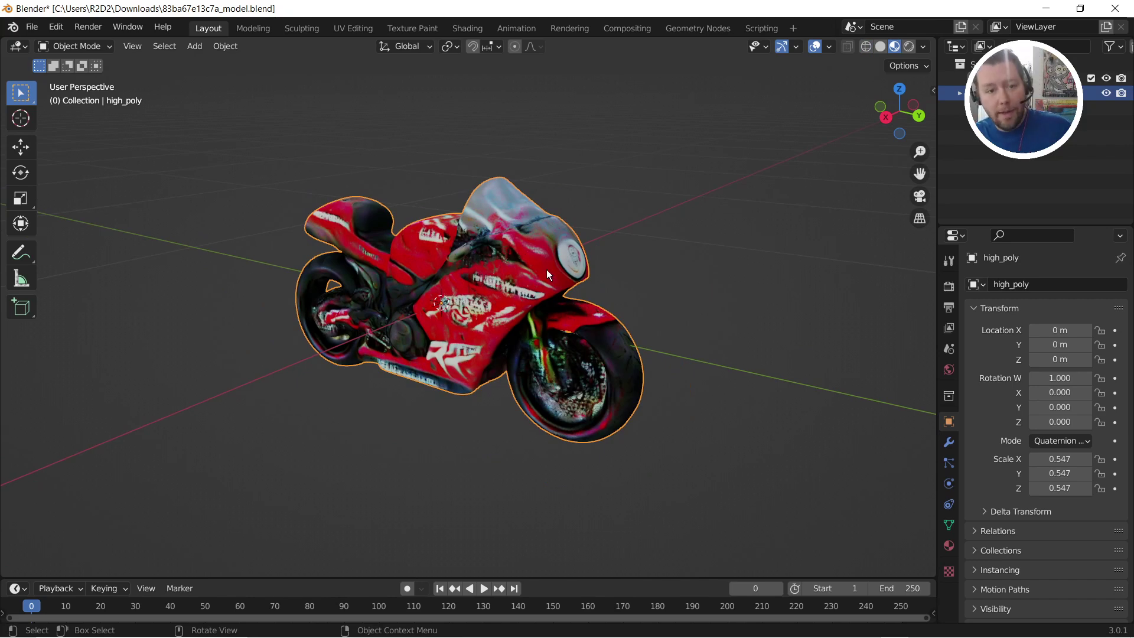
- Return the motorcycle to Wireframe shading and orbit around the wireframe bike
key("z")
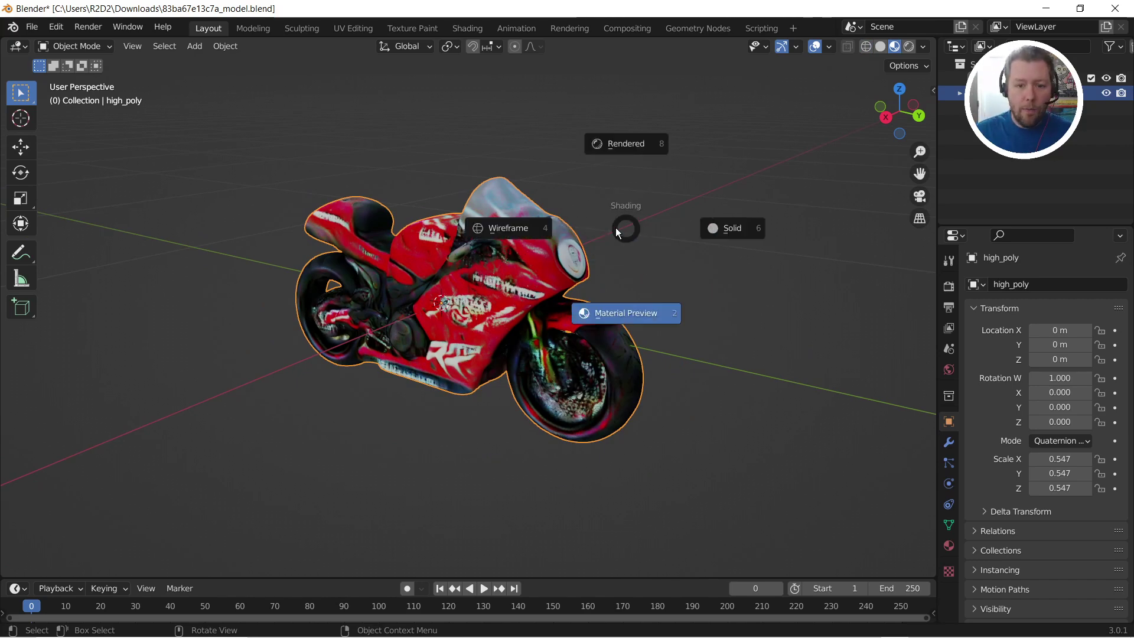
left_click(518, 229)
scroll(551, 257, "up", 5)
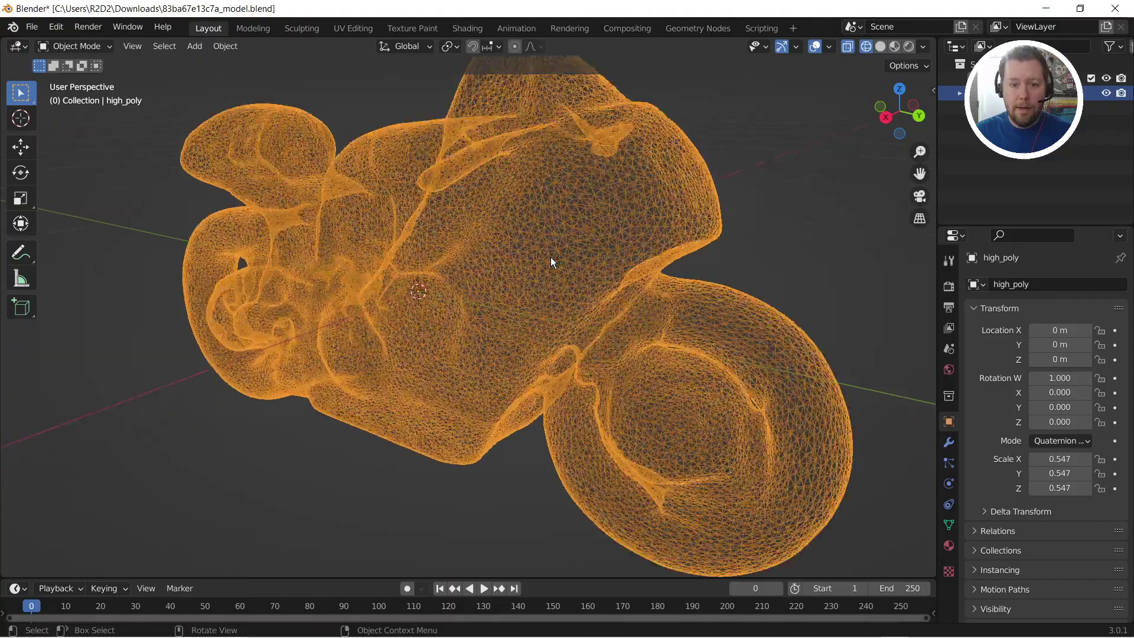
scroll(644, 218, "down", 1)
scroll(702, 194, "down", 3)
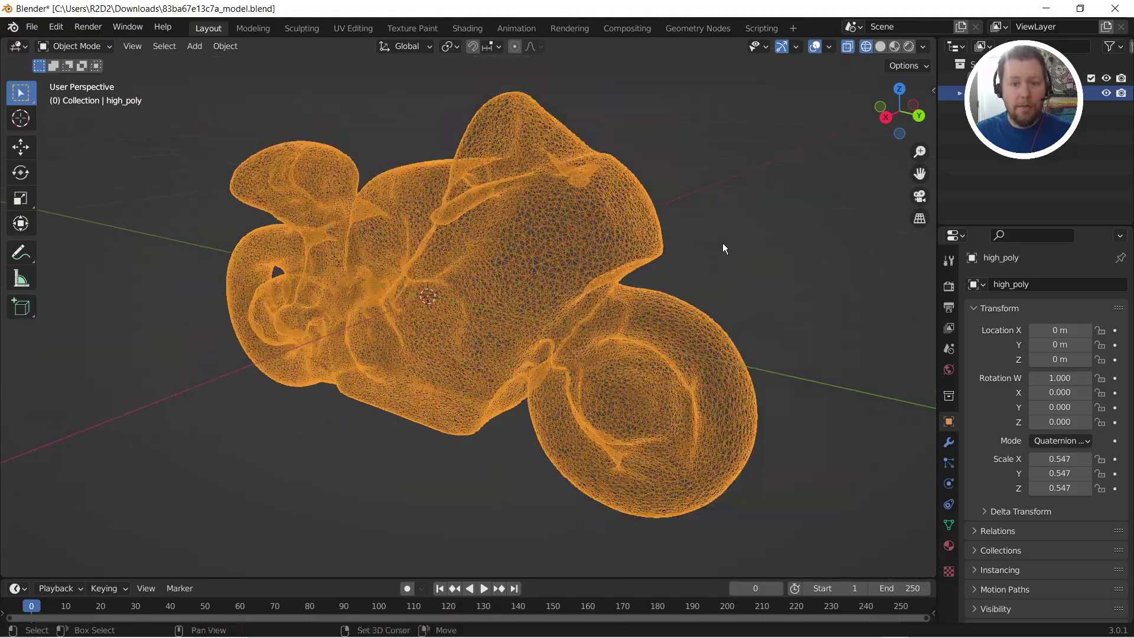
left_click_drag(722, 243, 678, 266)
- In Discord, scroll the #genie5 chat to the bottom, down to the cat car hybrid models
key("alt+Tab")
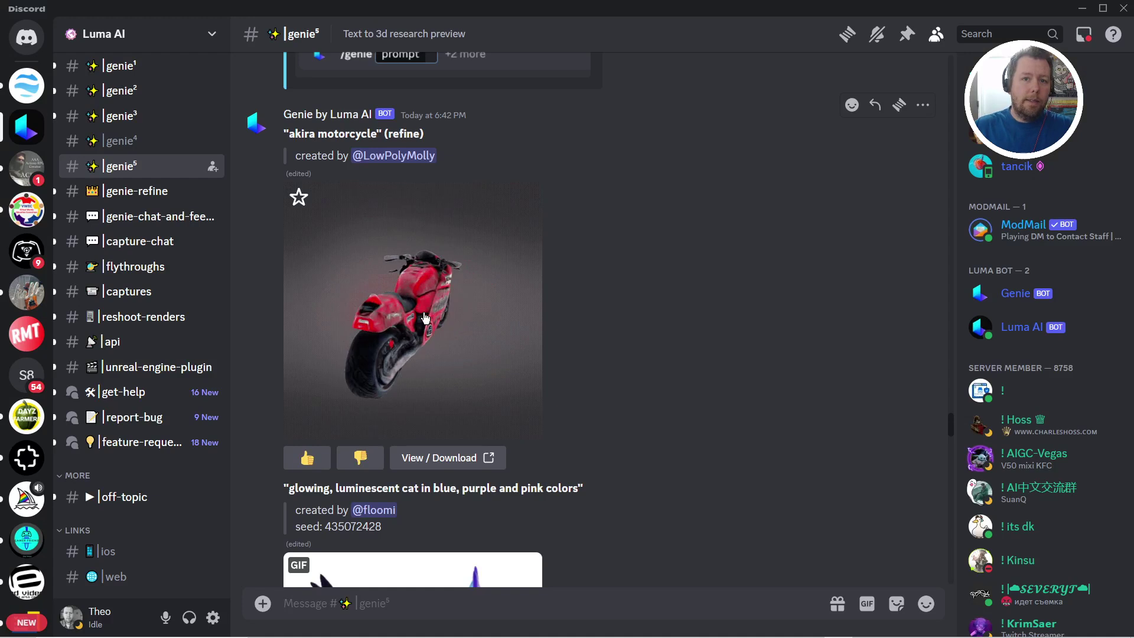
scroll(177, 216, "up", 3)
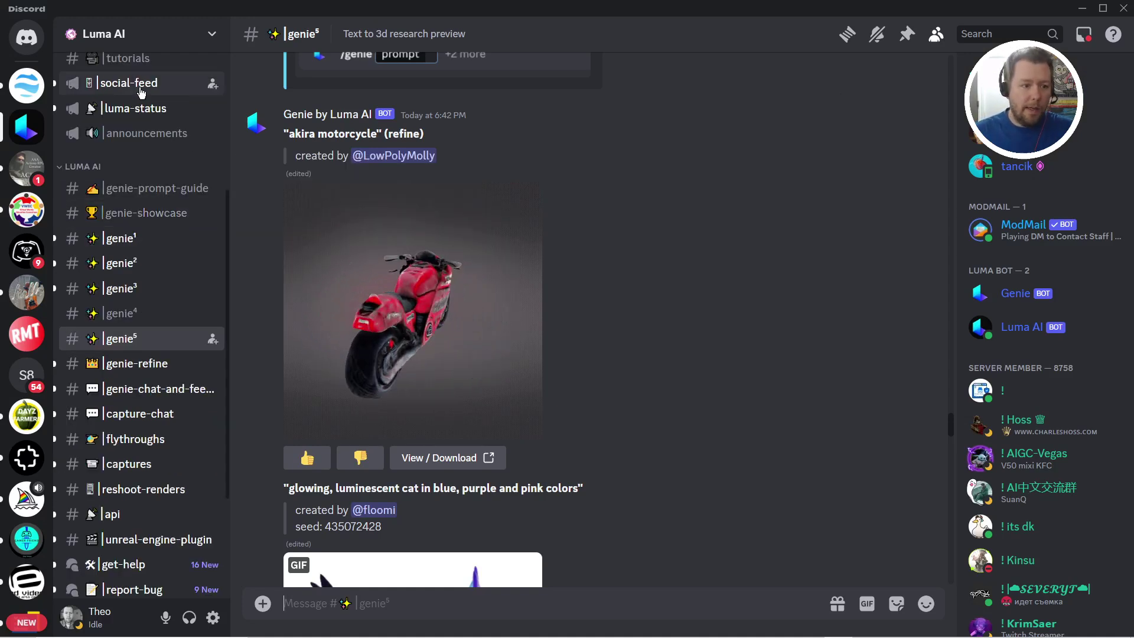
mouse_move(122, 241)
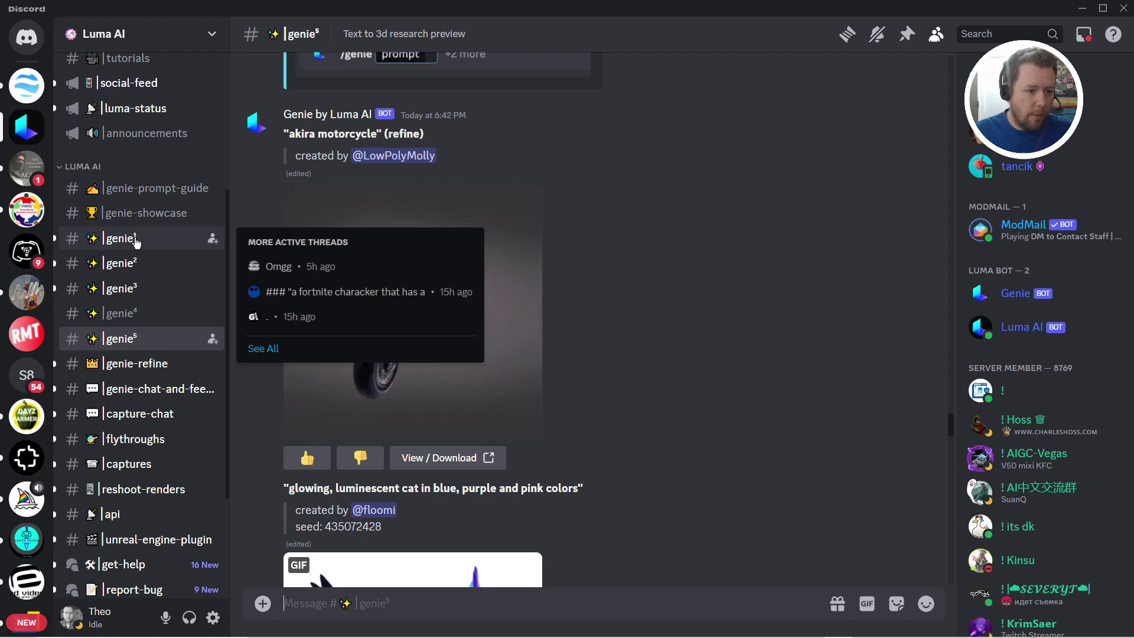
mouse_move(151, 302)
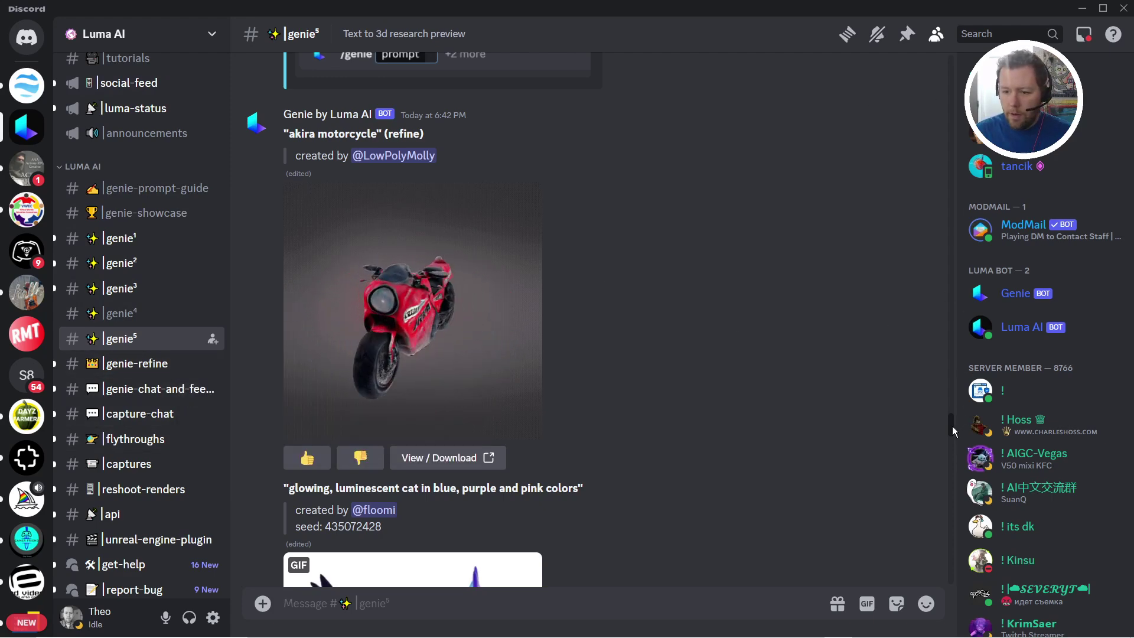
left_click_drag(953, 427, 944, 597)
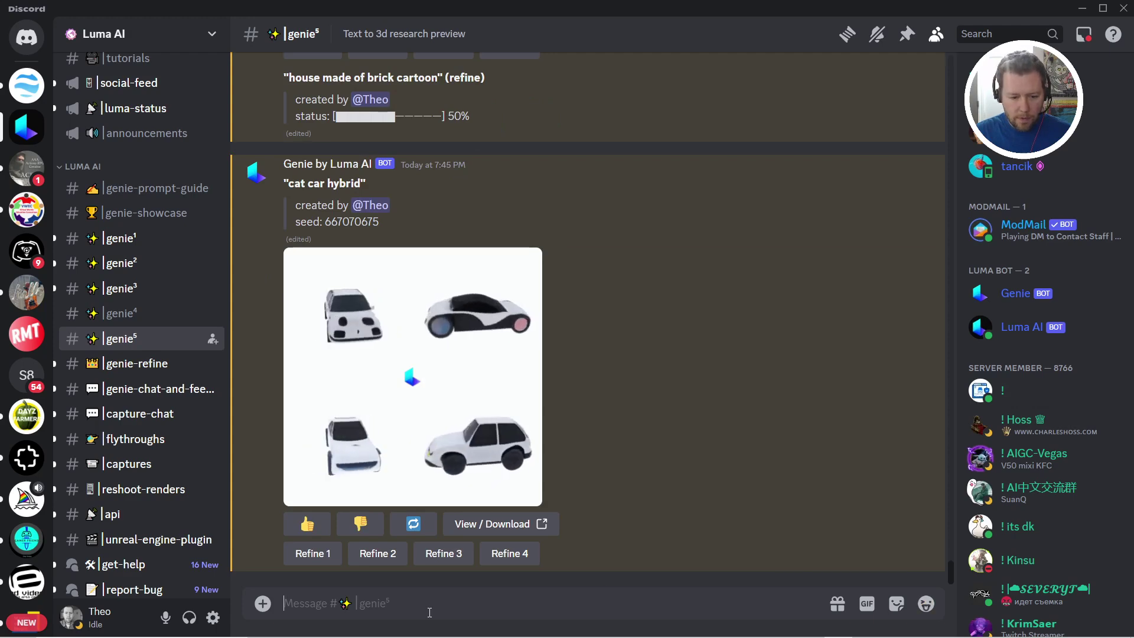
- Submit a /genie request with the prompt 'giant tree stylized'
type("/ge")
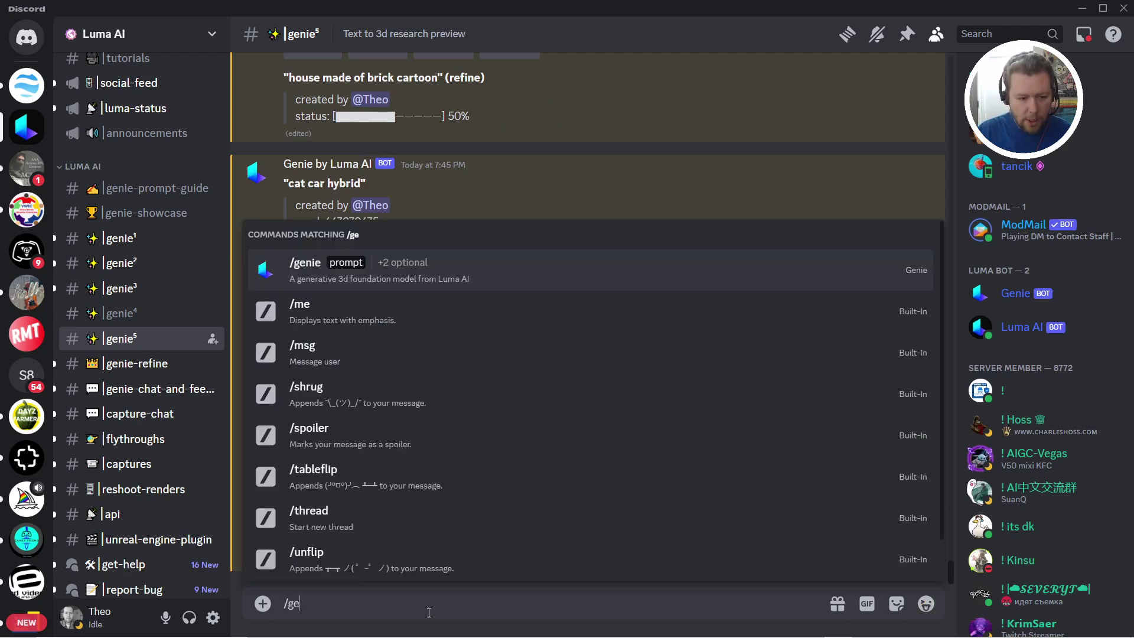
type("e")
key("BackSpace")
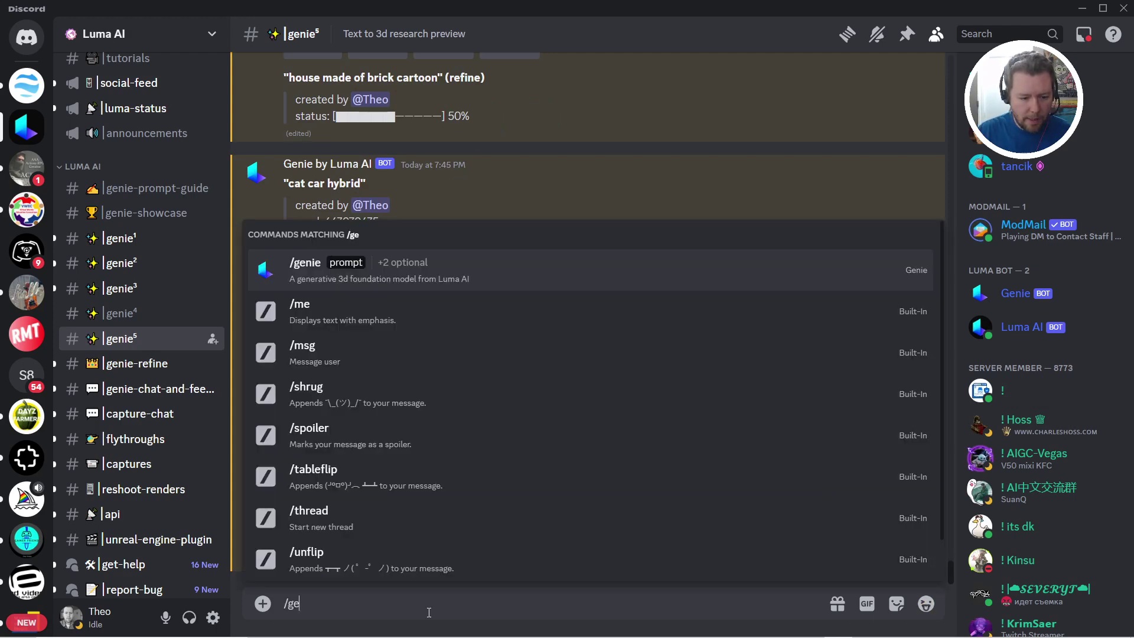
key("Tab")
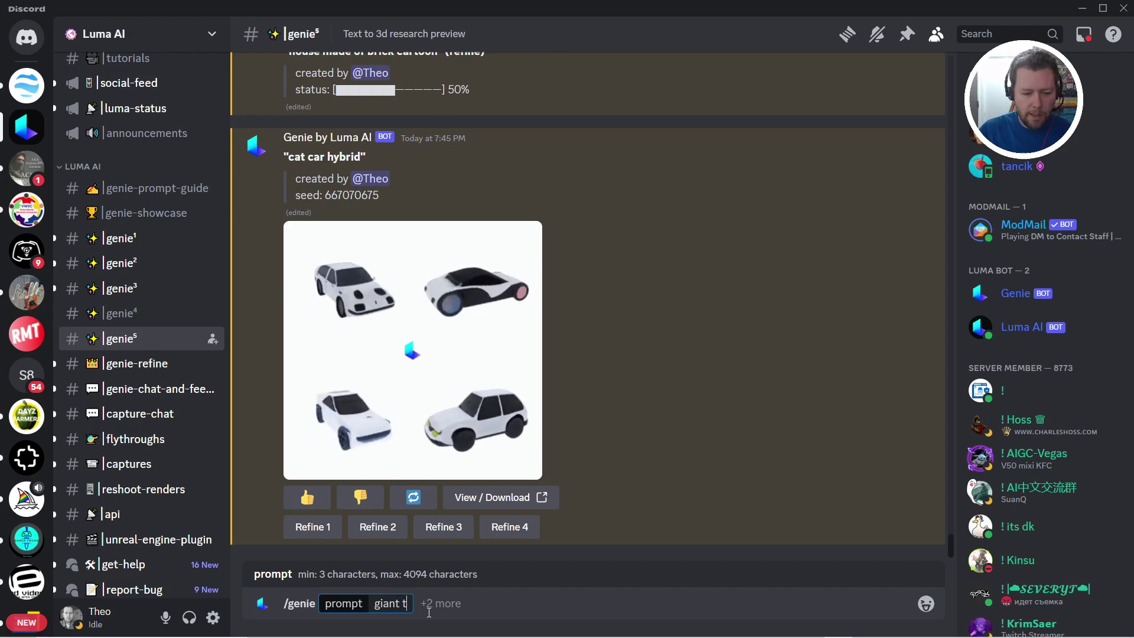
type("giant tree stylized")
key("Return")
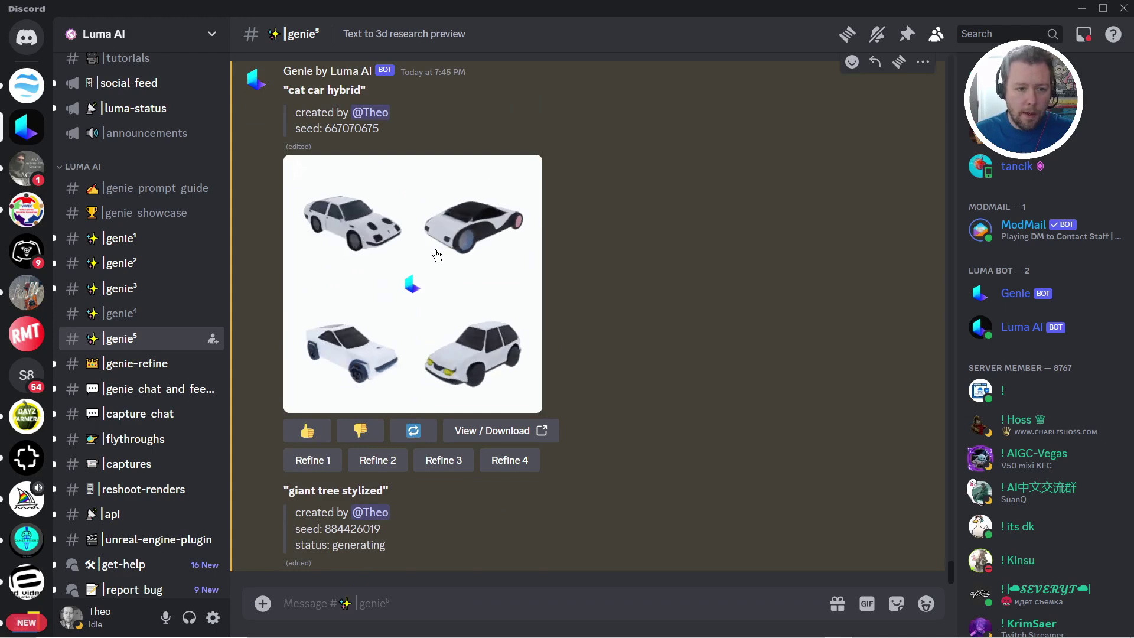
- Enlarge the giant tree preview, close it, and request Refine 1 for the first tree
scroll(437, 255, "up", 8)
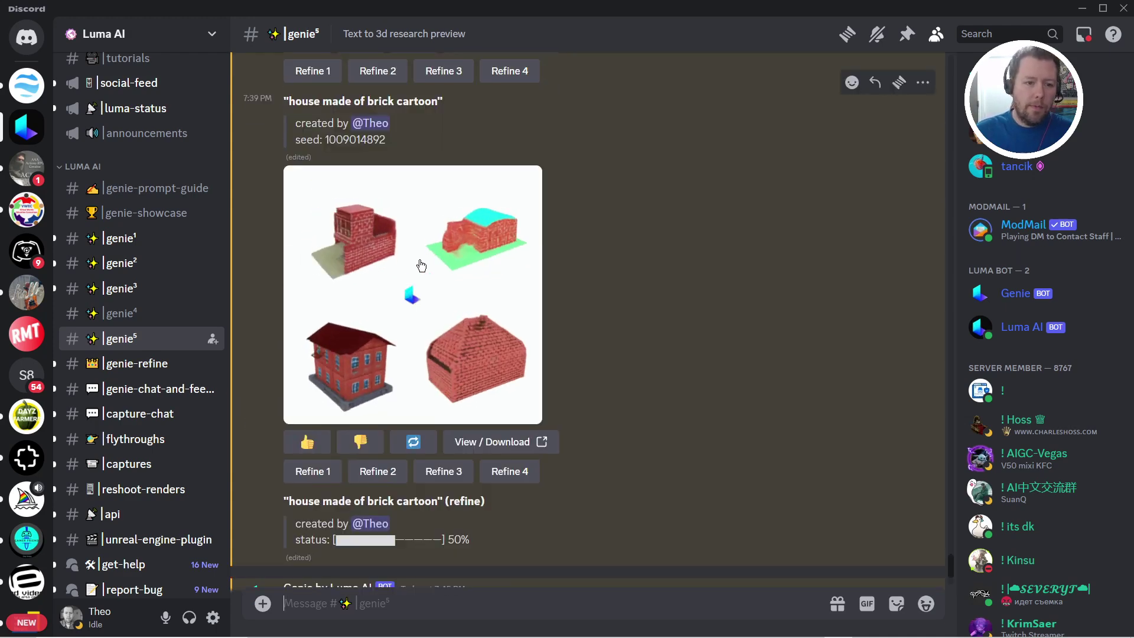
scroll(421, 265, "down", 8)
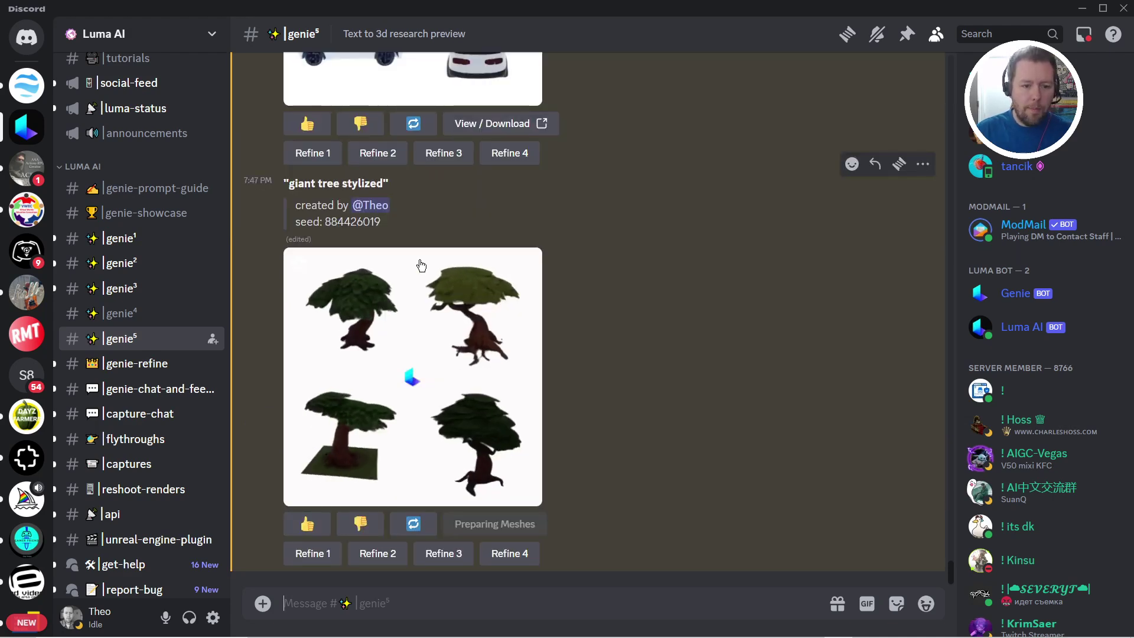
left_click(449, 363)
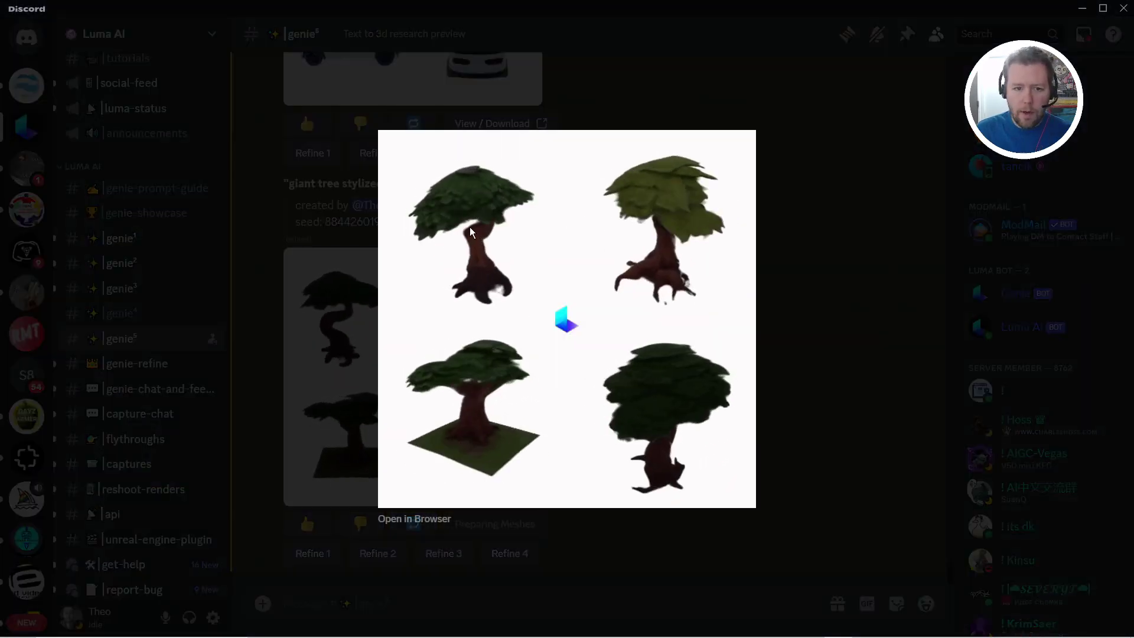
left_click(772, 84)
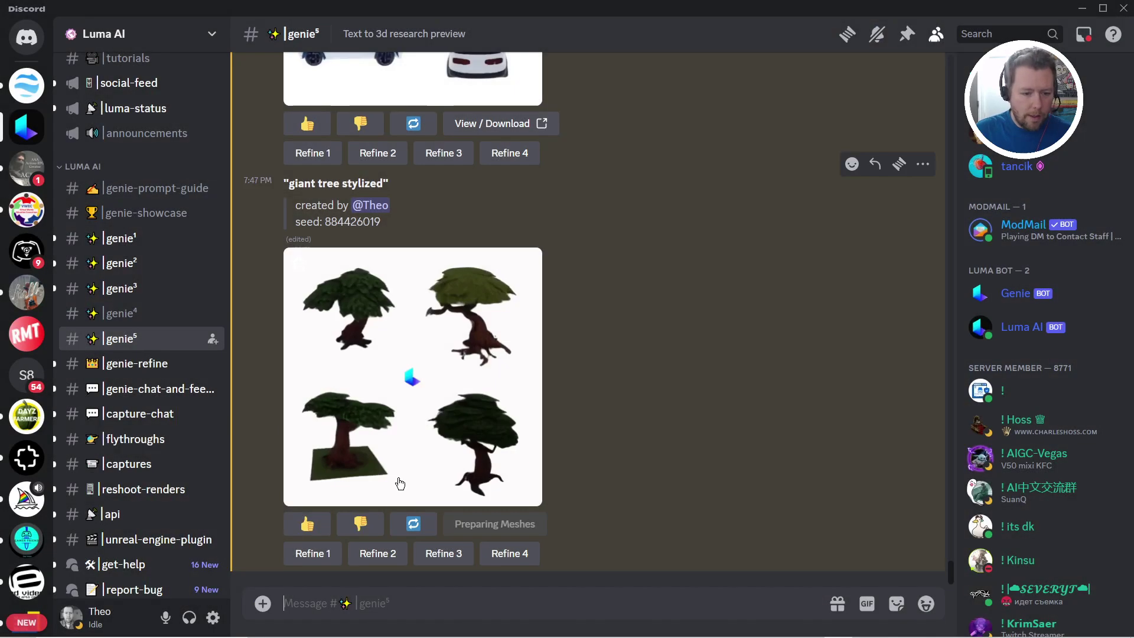
left_click(313, 554)
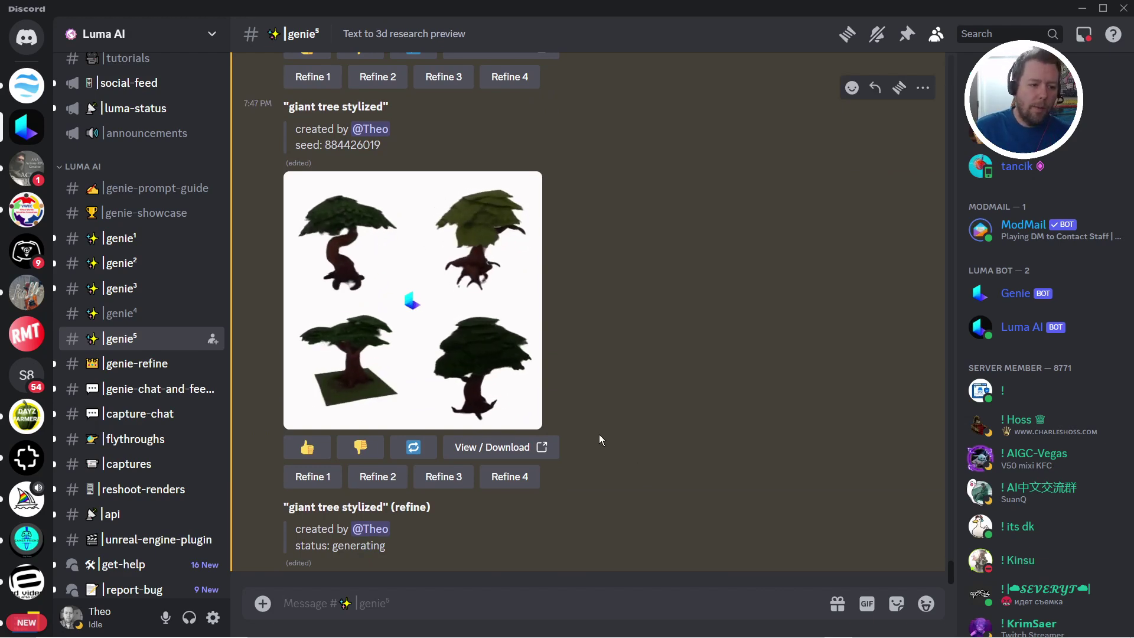
- Open the genie-refine channel and scroll through its refined models
left_click(123, 370)
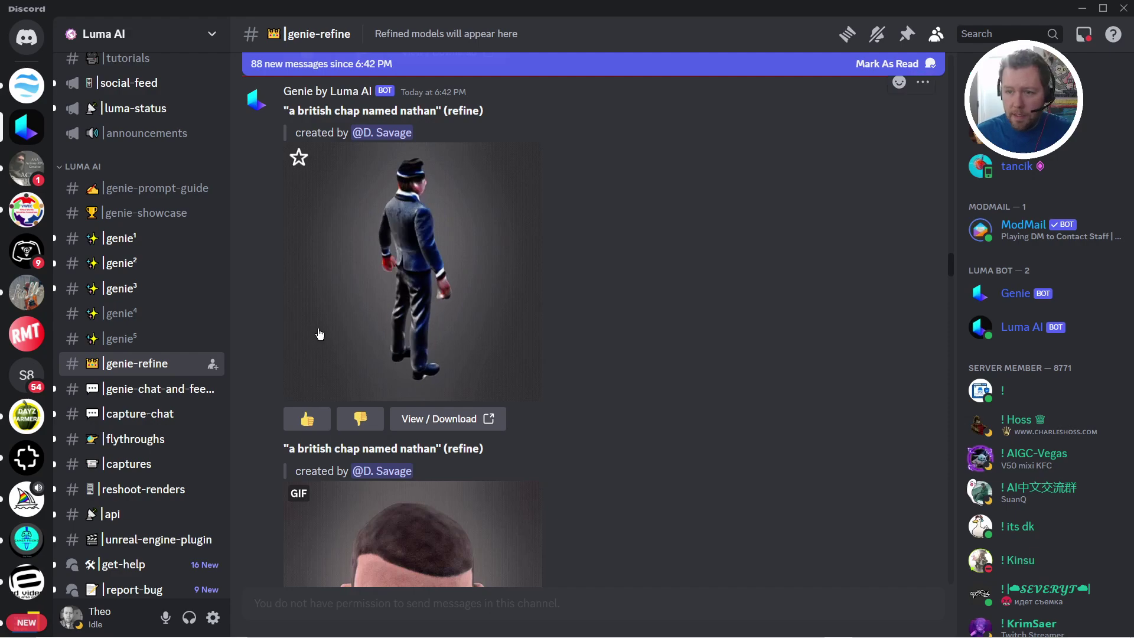
left_click_drag(952, 268, 977, 595)
scroll(404, 286, "up", 5)
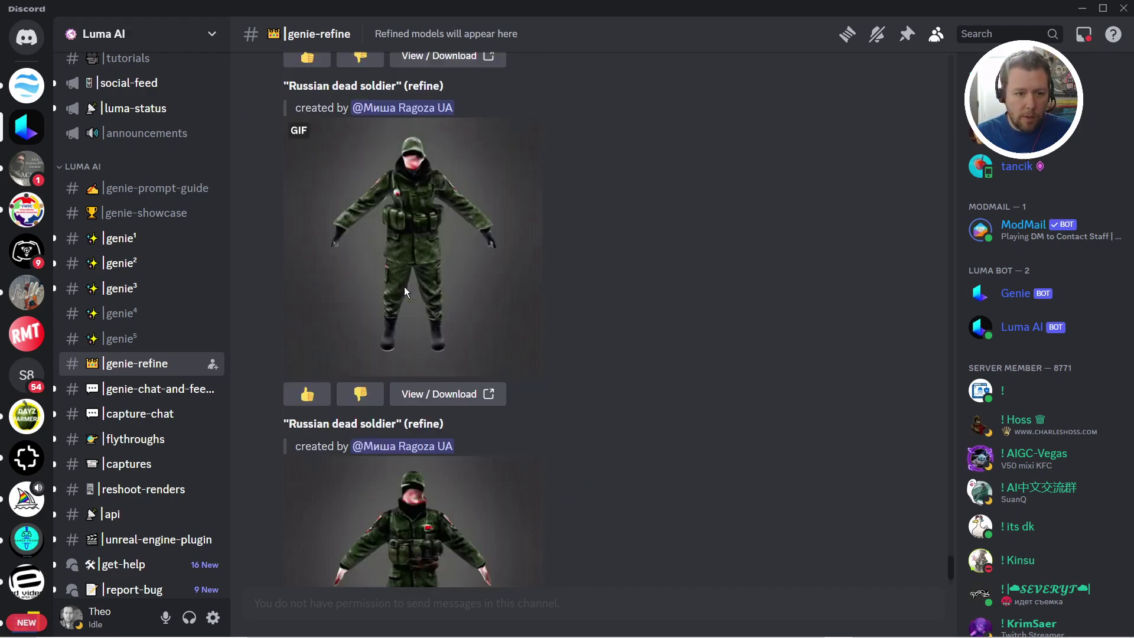
scroll(584, 283, "up", 15)
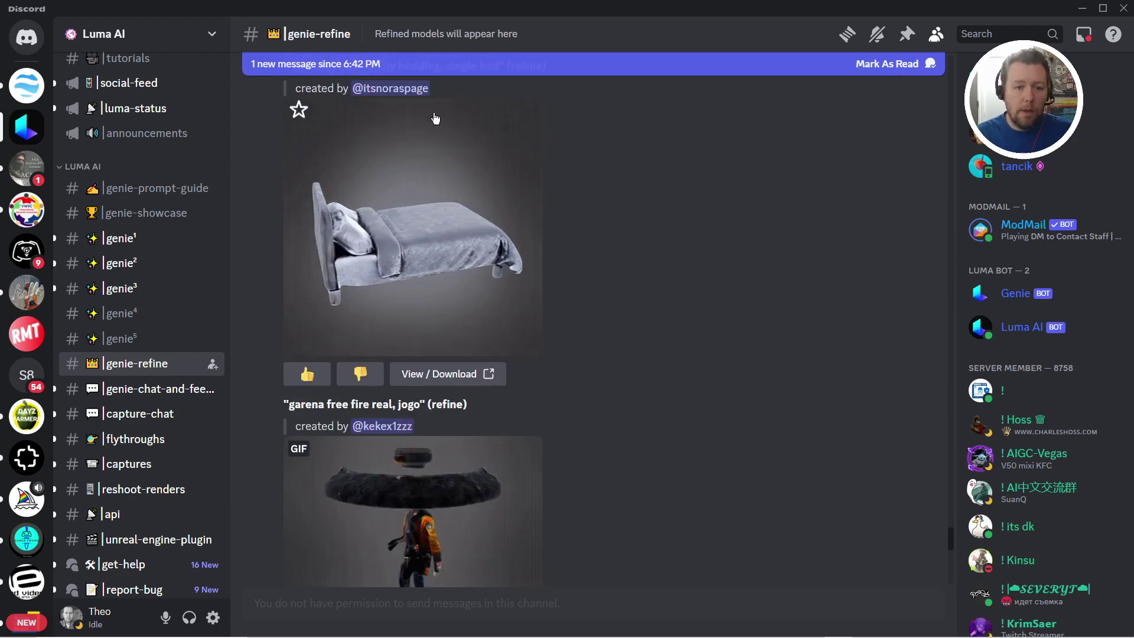
- Scroll back through earlier generations in the genie³ channel
left_click(127, 289)
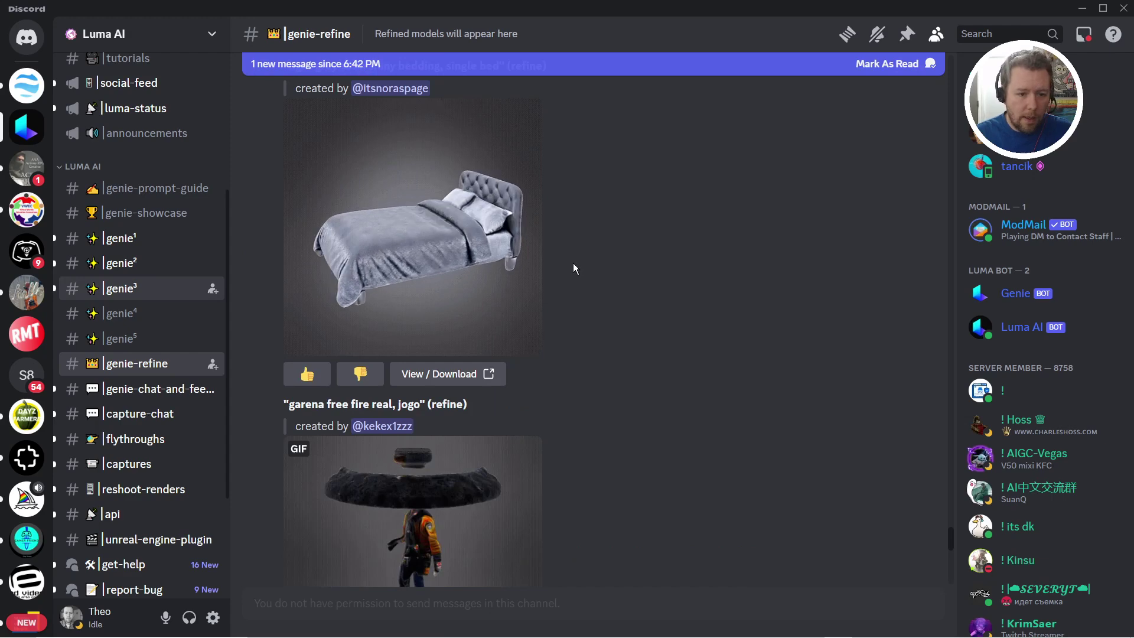
type("/ge")
left_click(694, 188)
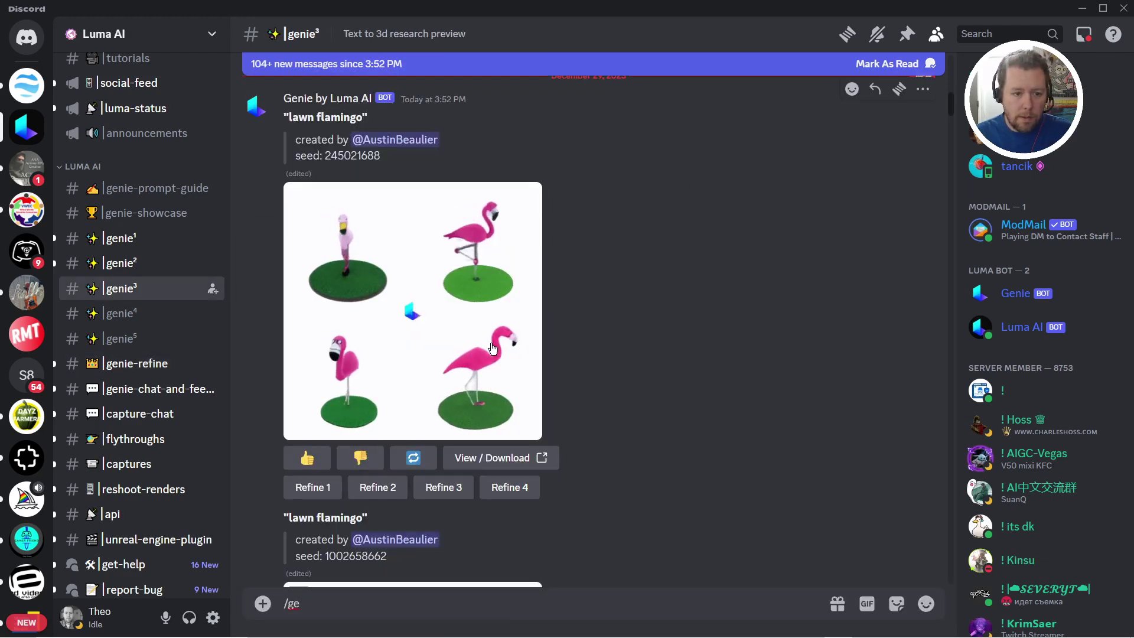
scroll(490, 342, "up", 10)
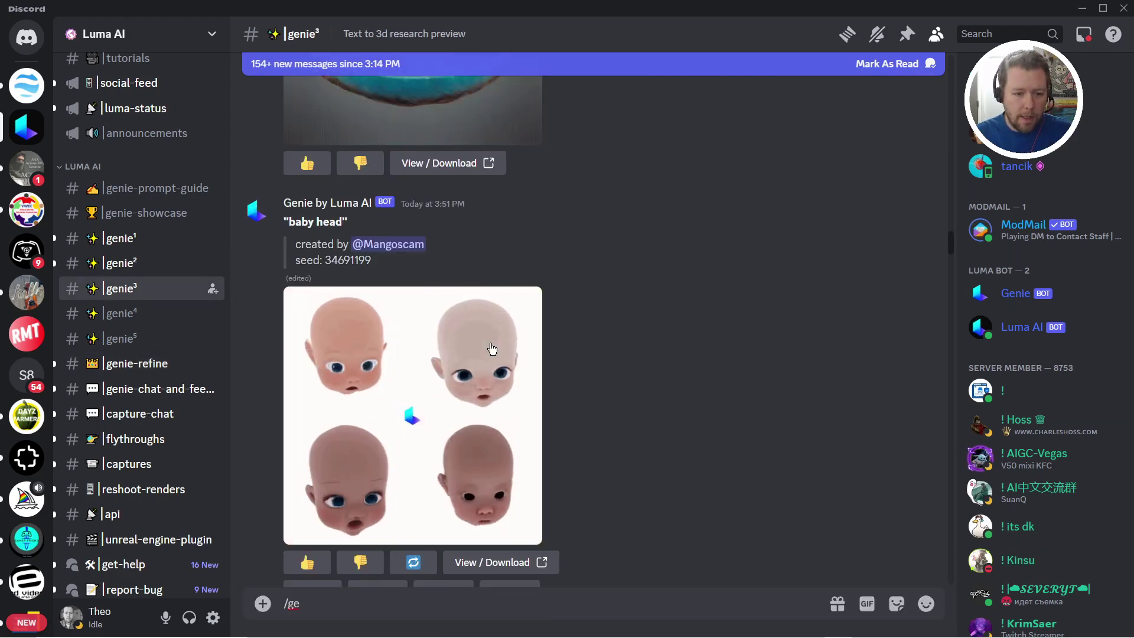
scroll(492, 349, "up", 6)
scroll(492, 349, "up", 10)
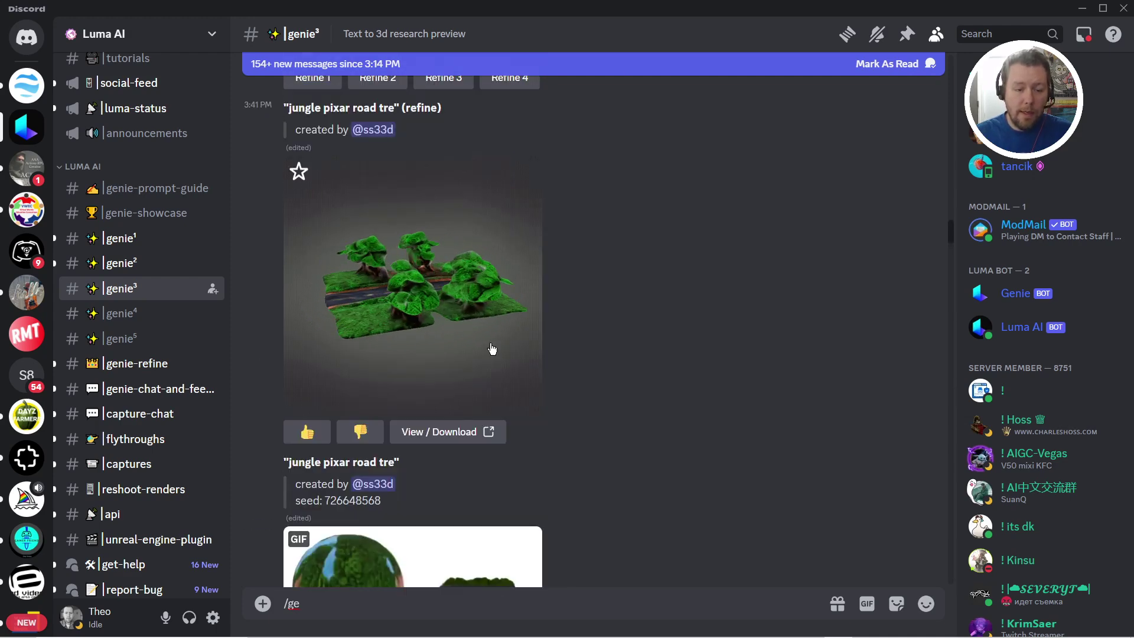
scroll(491, 348, "up", 10)
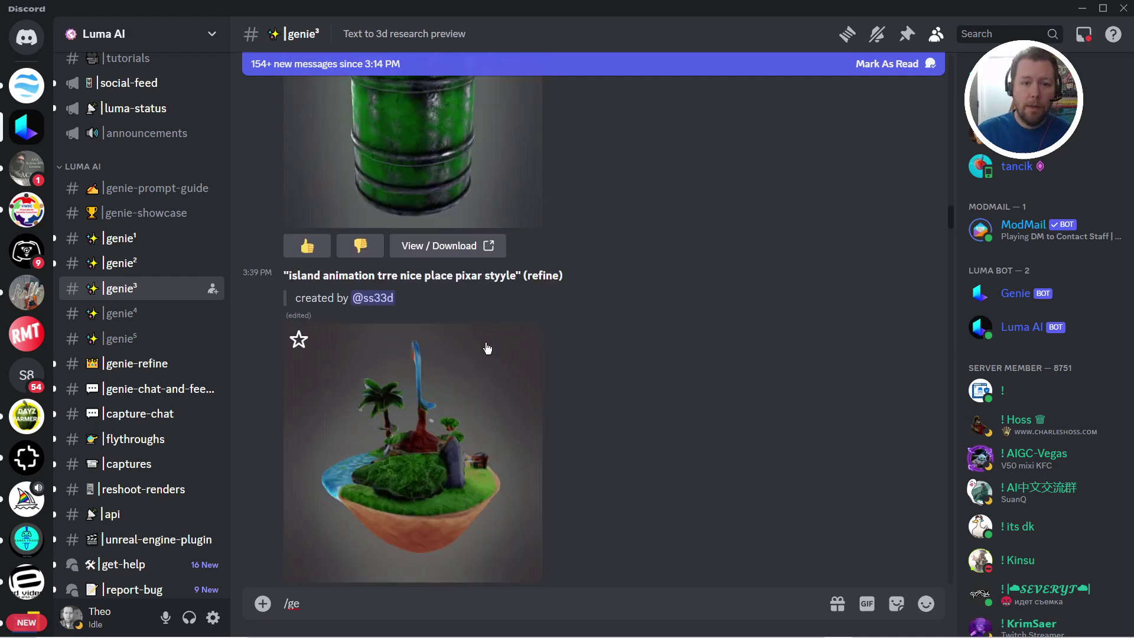
scroll(487, 348, "up", 8)
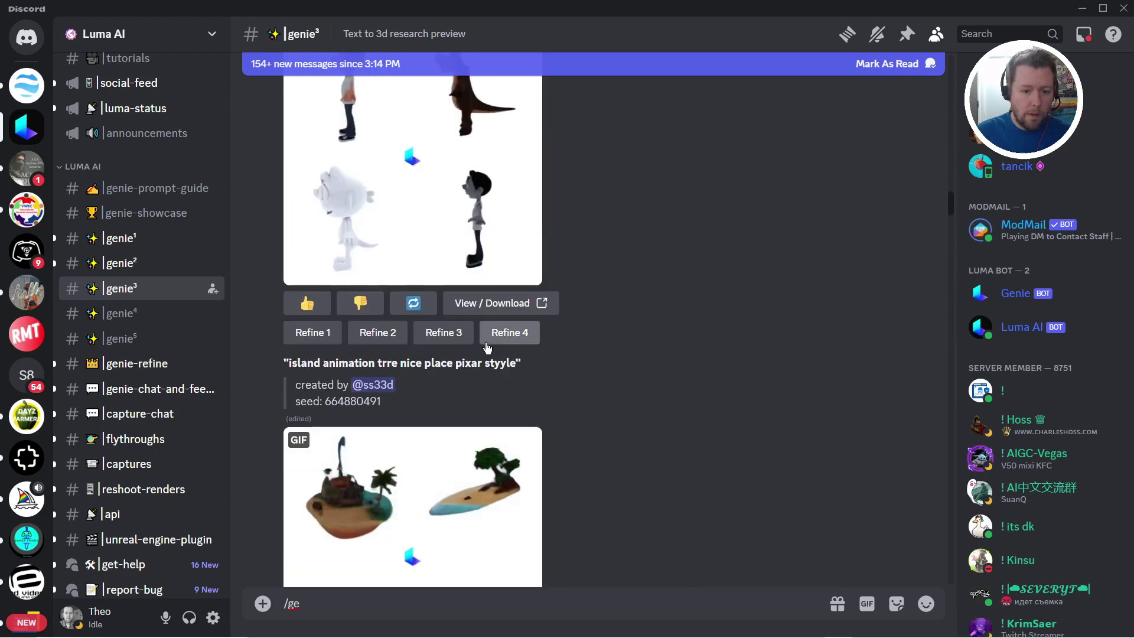
scroll(486, 343, "down", 10)
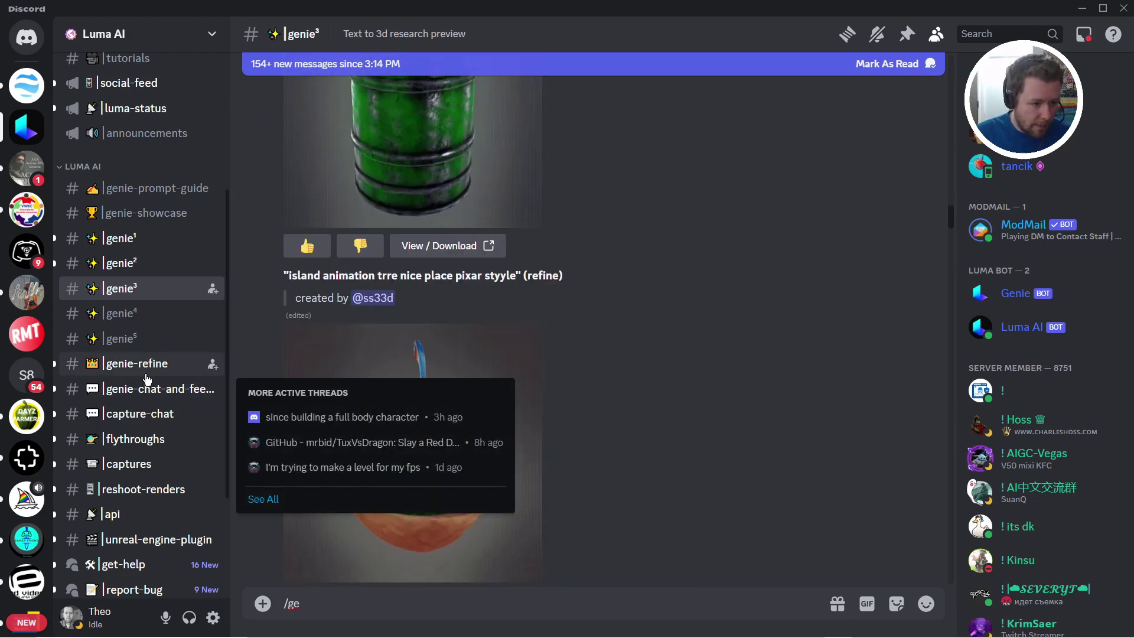
- Return to genie-refine and scroll down to the 'water type gengar' post
left_click(146, 371)
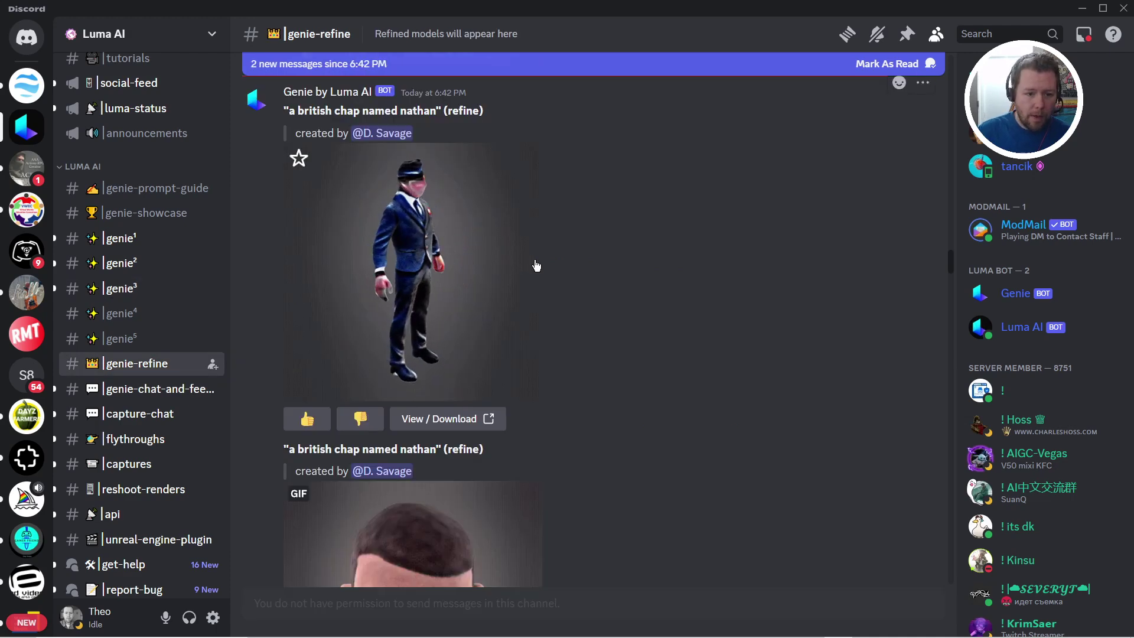
scroll(537, 266, "down", 9)
scroll(441, 423, "down", 6)
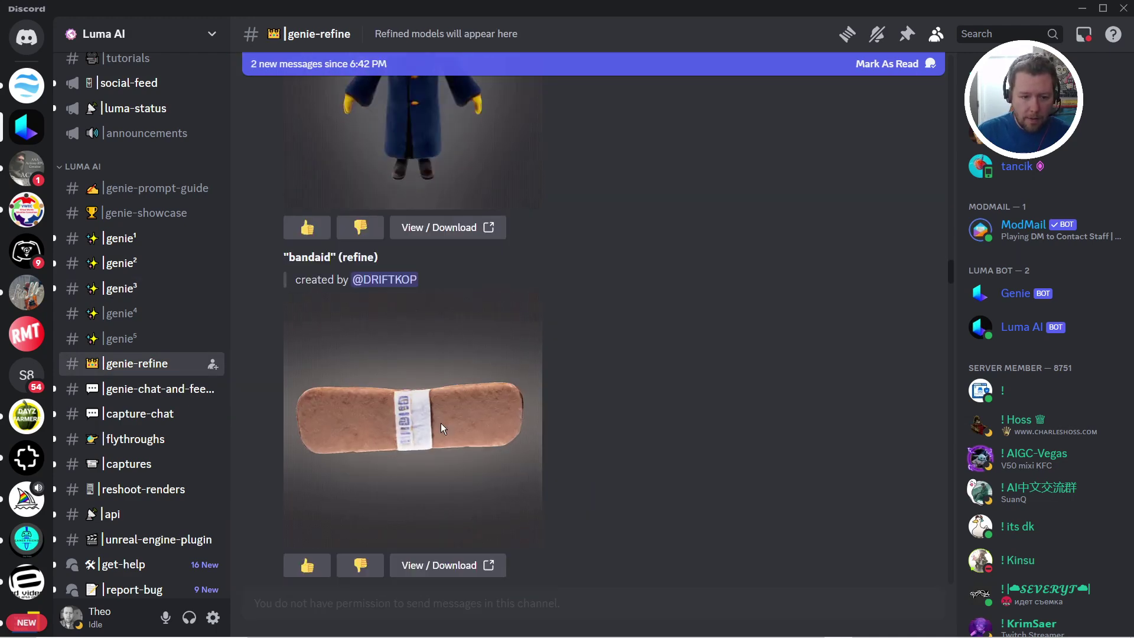
scroll(452, 425, "down", 12)
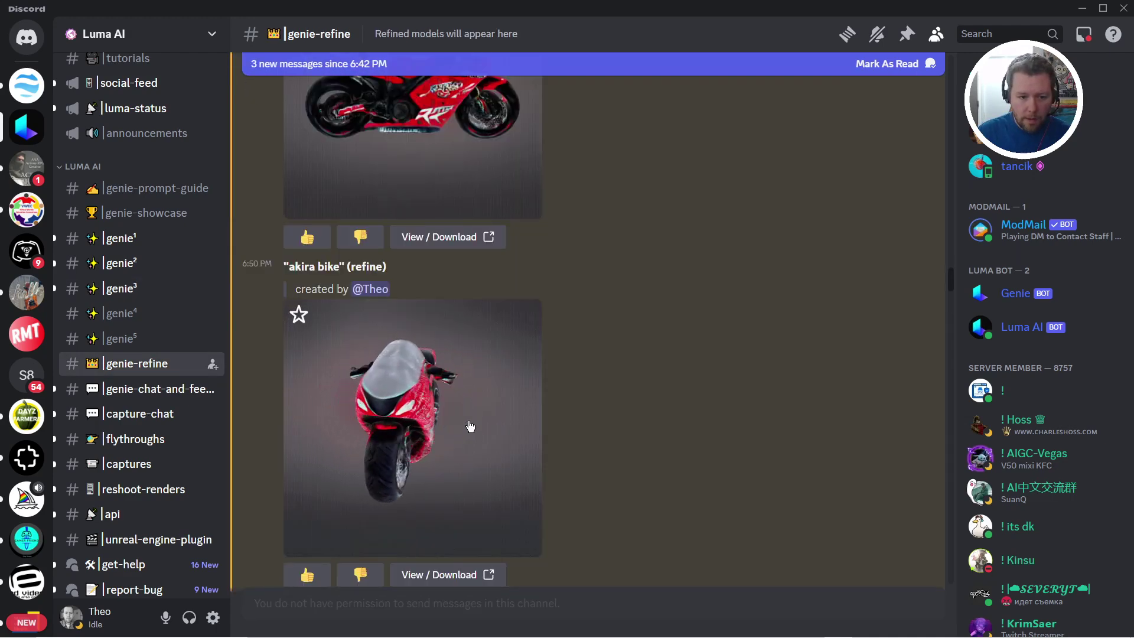
scroll(479, 427, "down", 15)
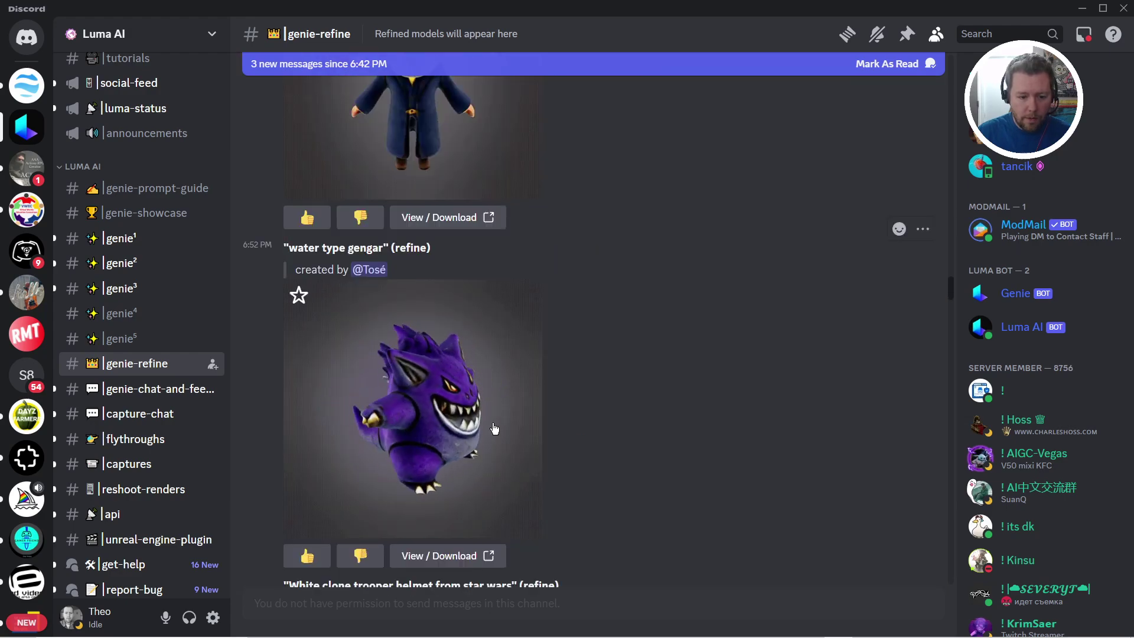
- View the 'water type gengar' model and its download formats on Luma AI Genie, then return to Blender
left_click(446, 555)
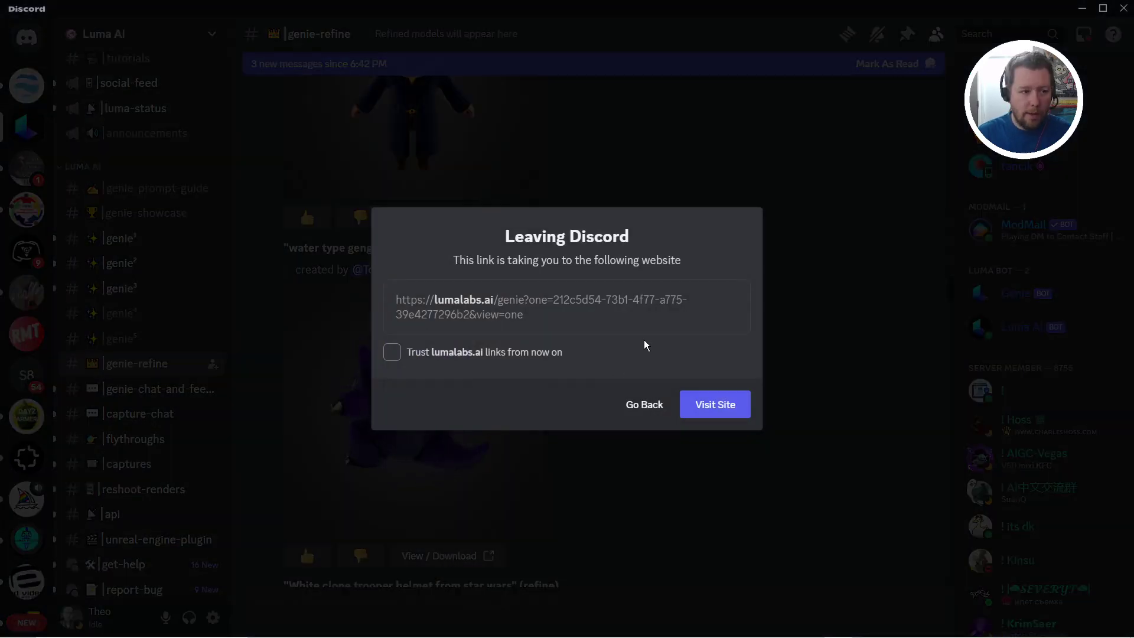
left_click(716, 408)
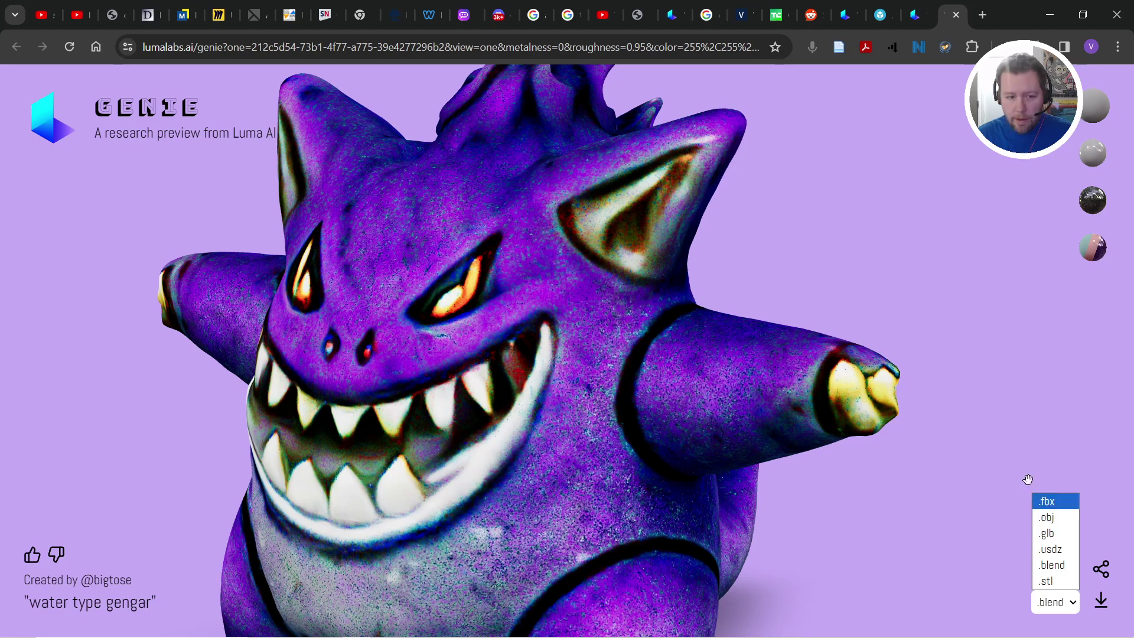
left_click(575, 323)
key("alt+Tab")
key("alt+Tab")
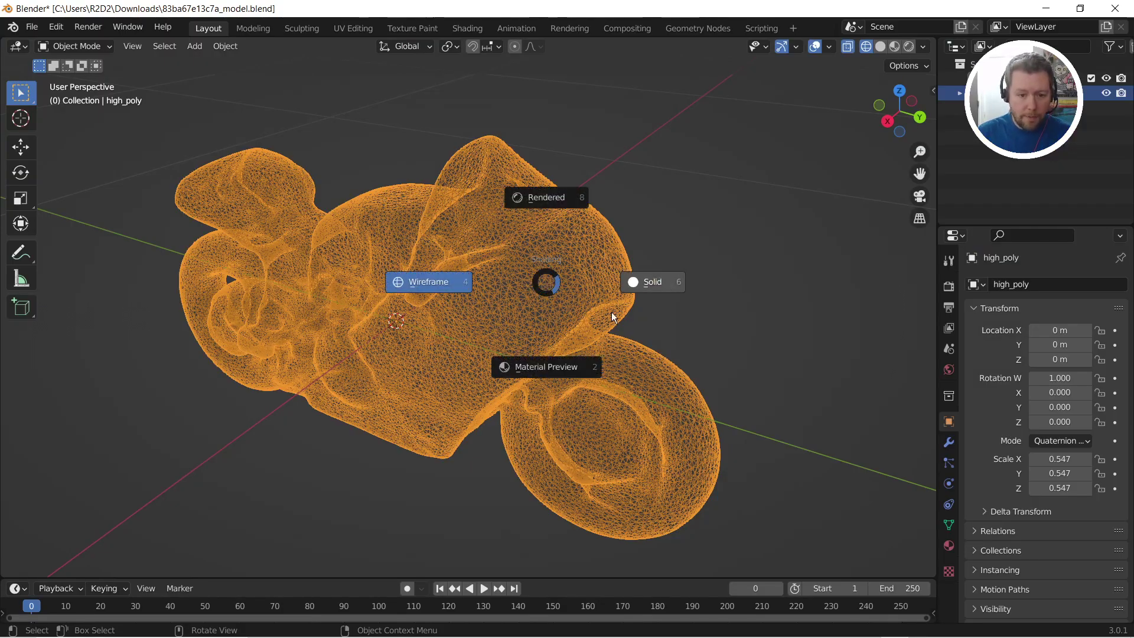
- Show the motorcycle with its textures and orbit to view its rear
left_click(562, 370)
scroll(518, 316, "down", 4)
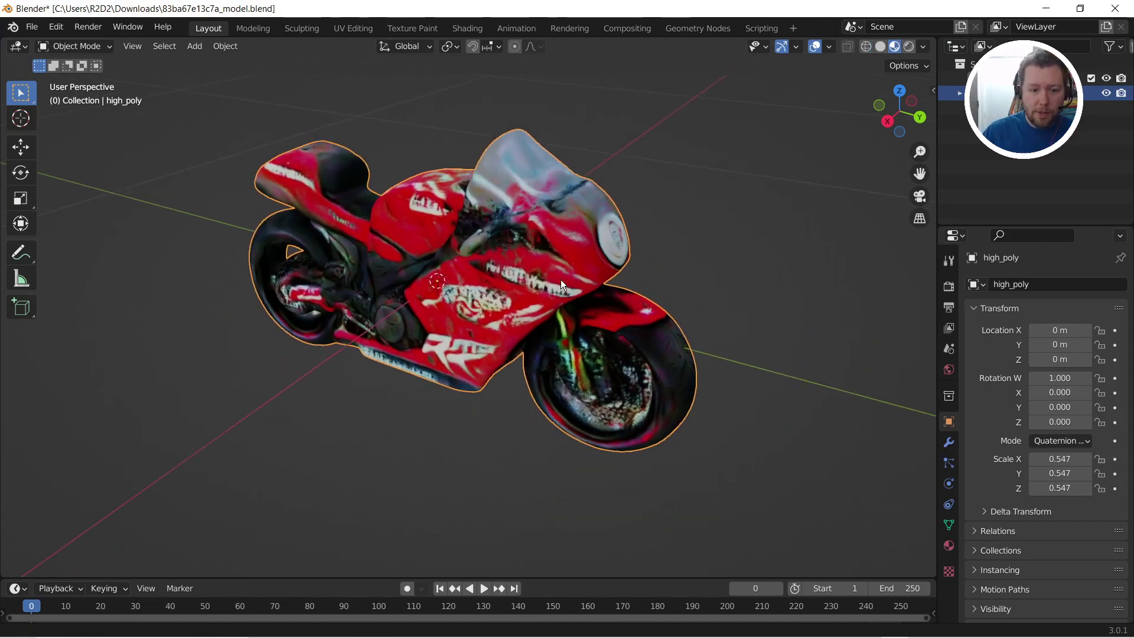
mouse_move(562, 279)
left_mouse_down()
mouse_move(617, 222)
mouse_move(728, 236)
mouse_move(833, 230)
mouse_move(787, 271)
mouse_move(564, 273)
left_mouse_up()
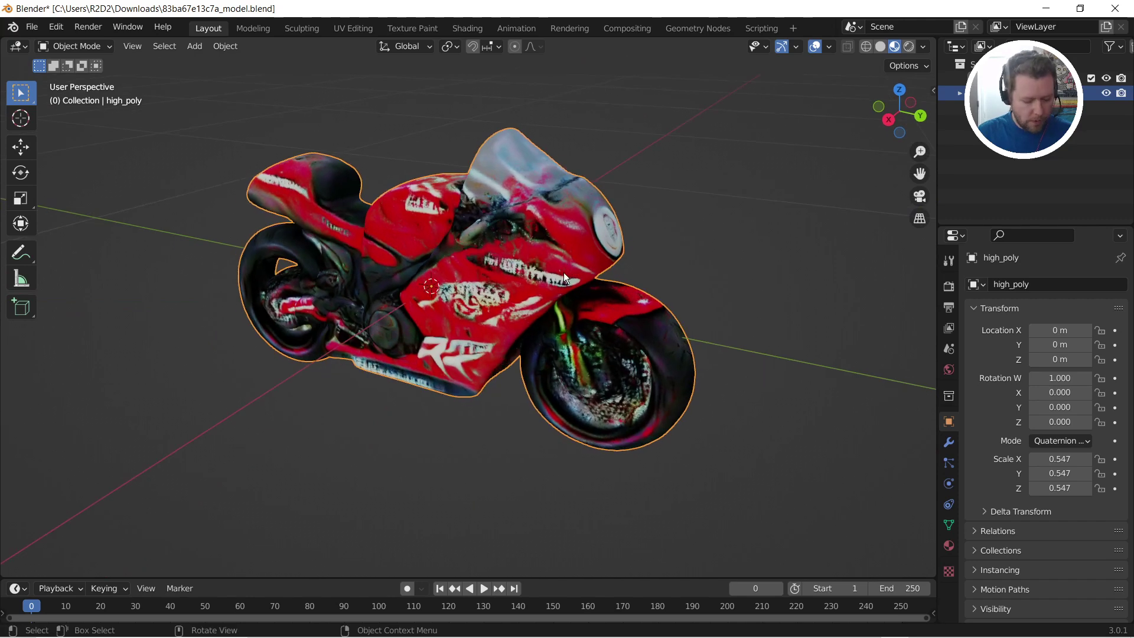
- Inspect the bike in Solid grey shading from several sides, then restore Material Preview
key("z")
left_click(664, 275)
scroll(491, 243, "up", 3)
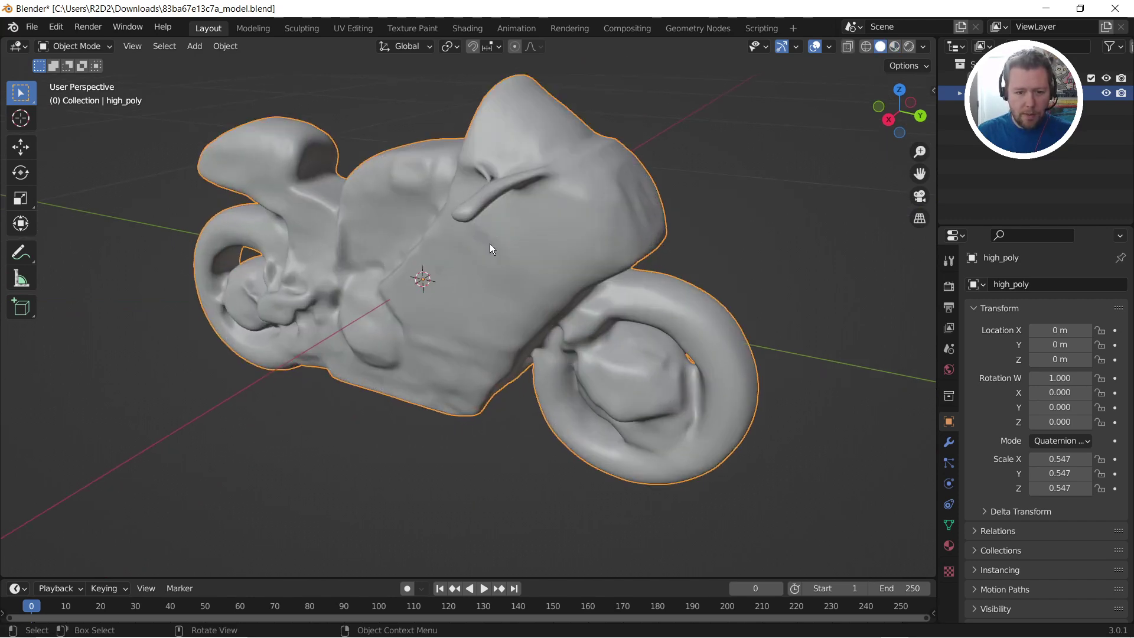
left_click_drag(490, 243, 545, 296)
scroll(640, 324, "down", 3)
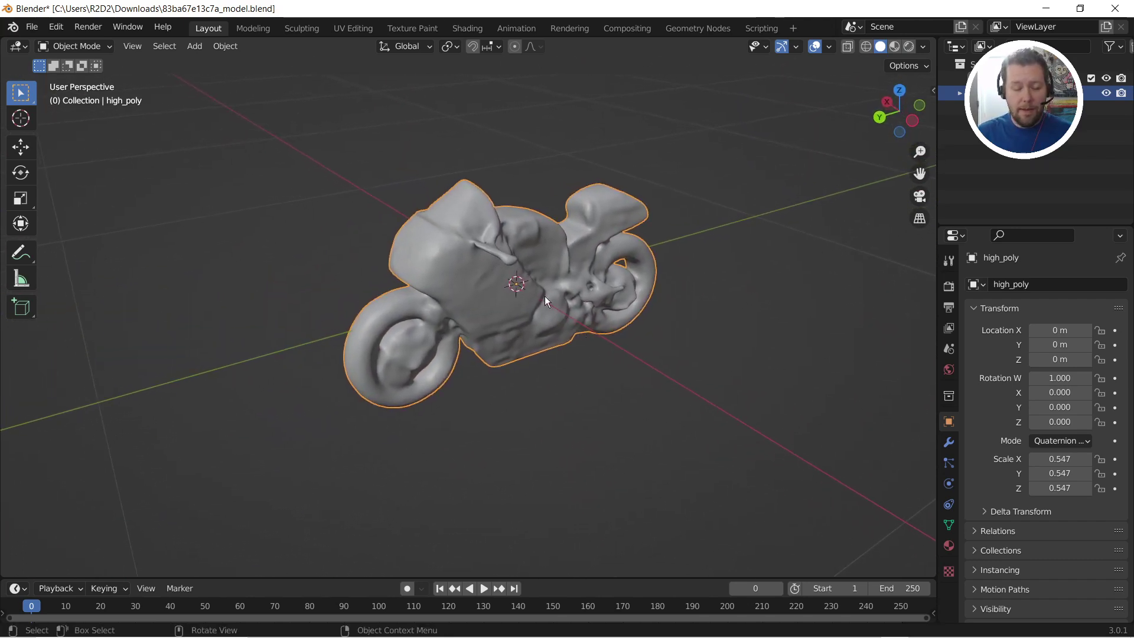
scroll(519, 271, "up", 3)
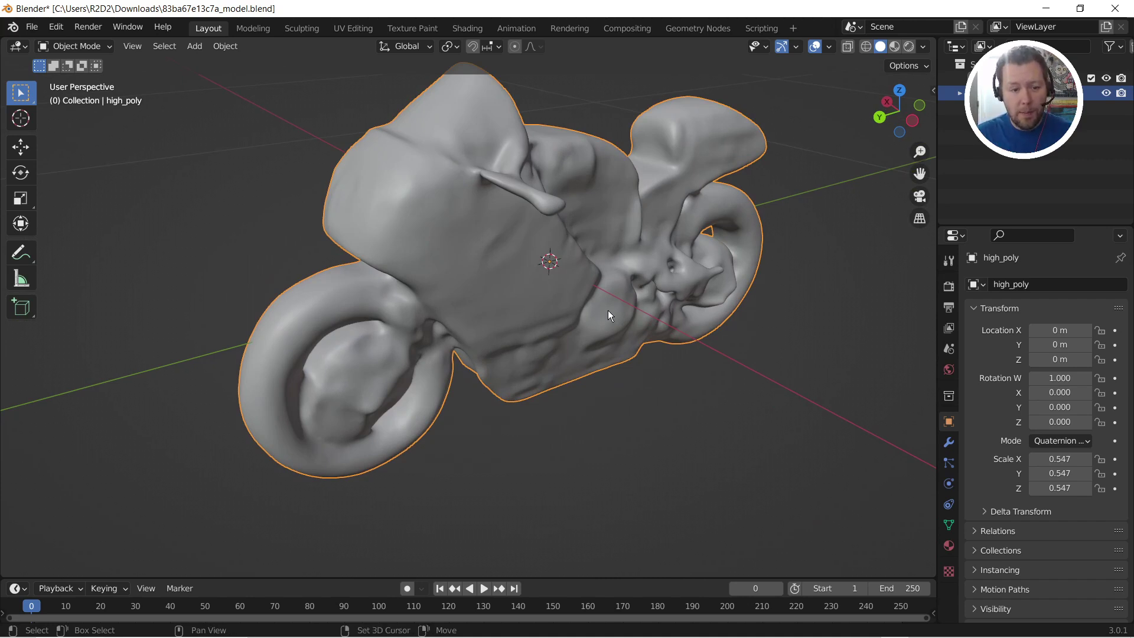
left_click_drag(608, 315, 643, 345)
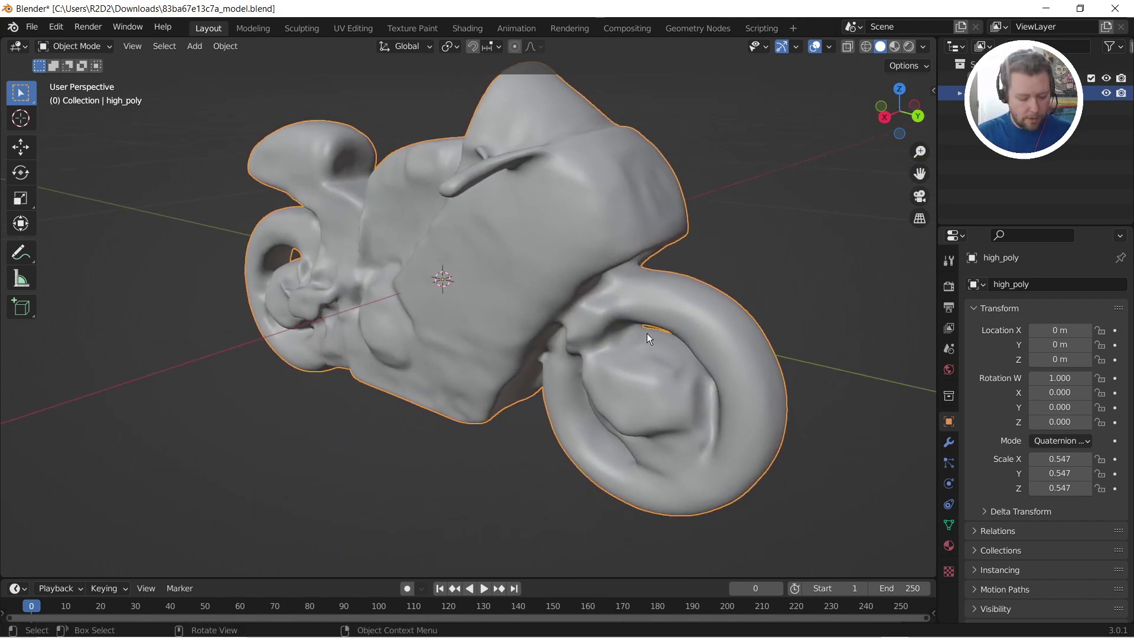
key("z")
left_click(661, 413)
- Back in Discord, scroll the genie³ channel to its newest generations
key("alt+Tab")
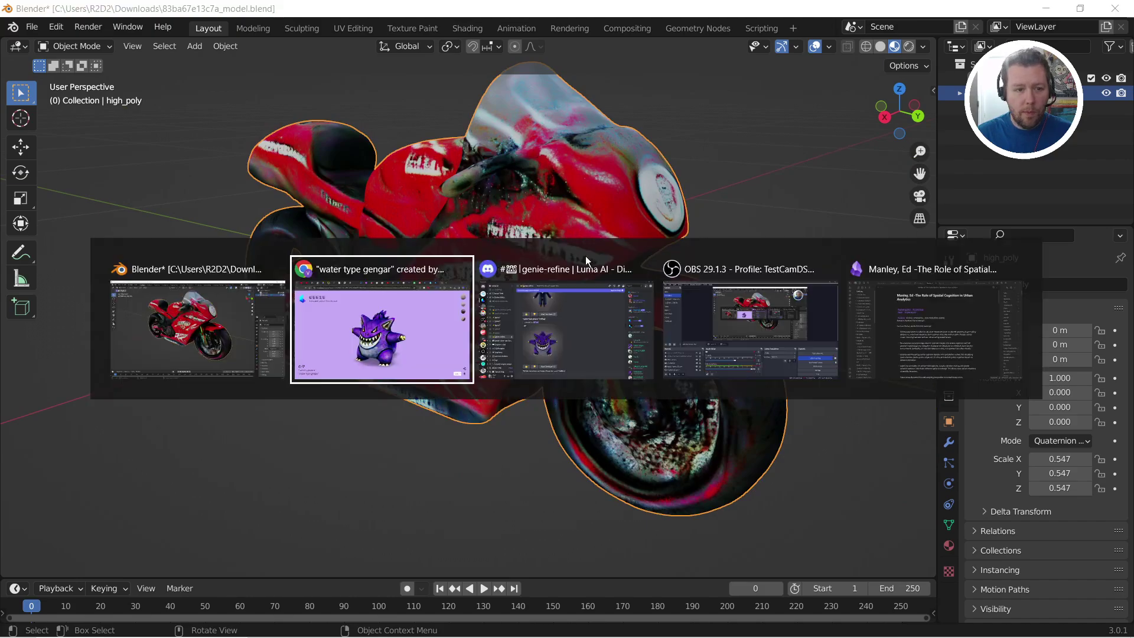
left_click(557, 312)
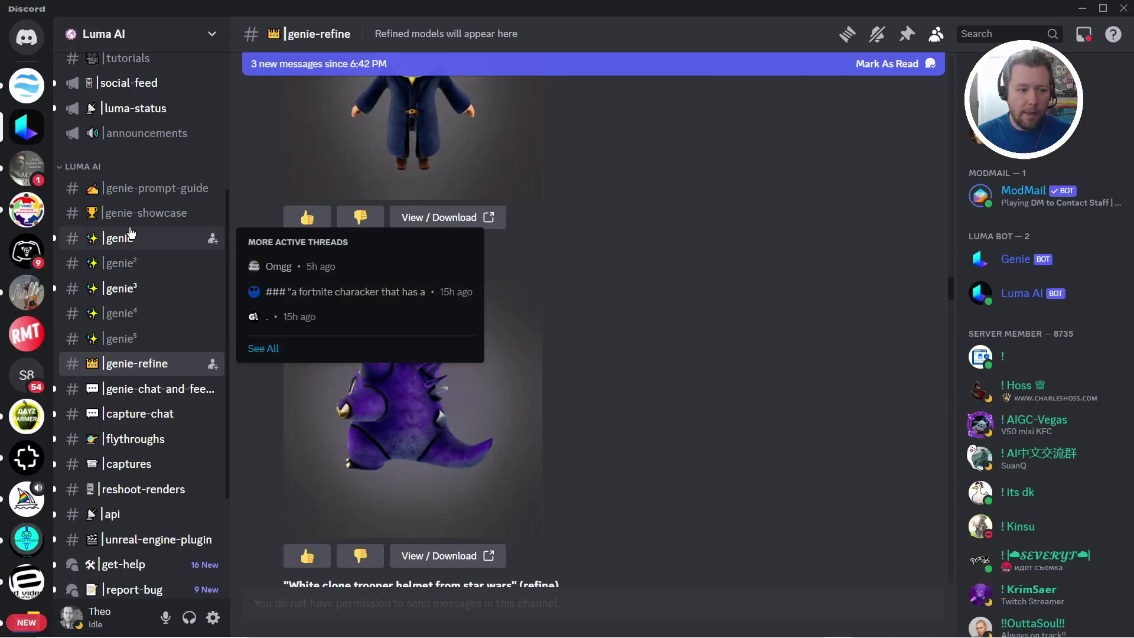
left_click(122, 295)
type("/ge")
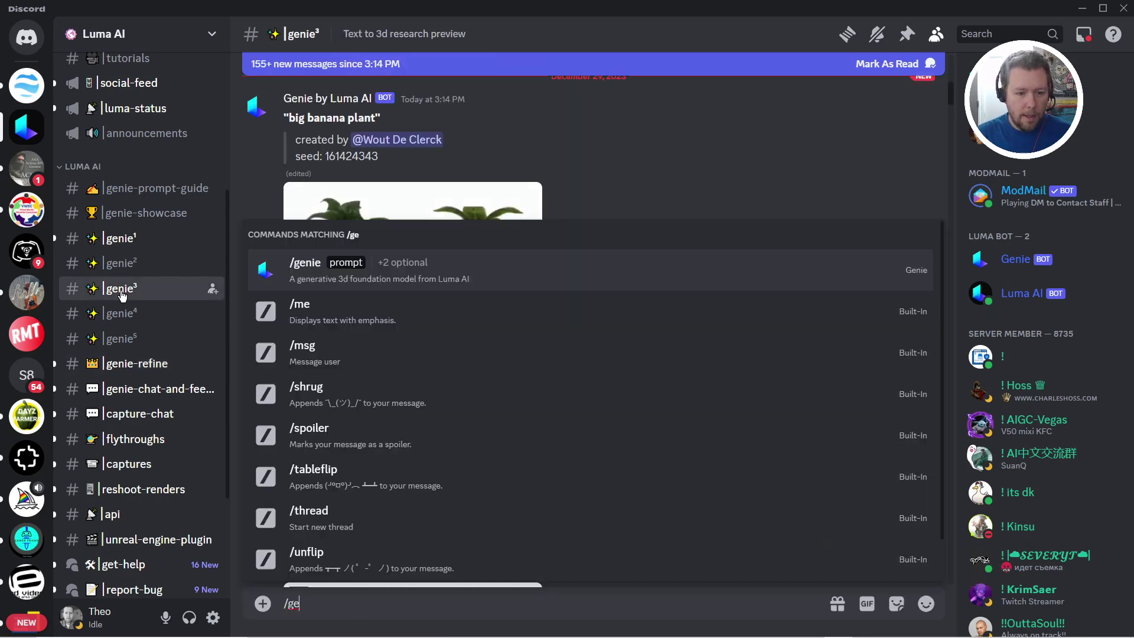
left_click(627, 182)
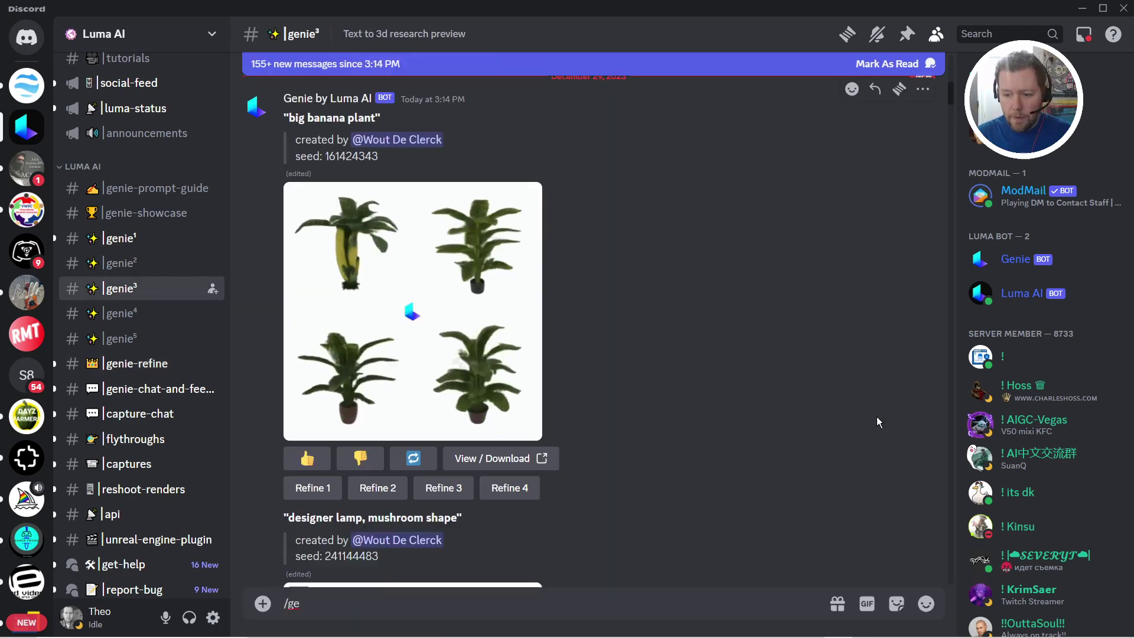
left_click_drag(949, 101, 959, 590)
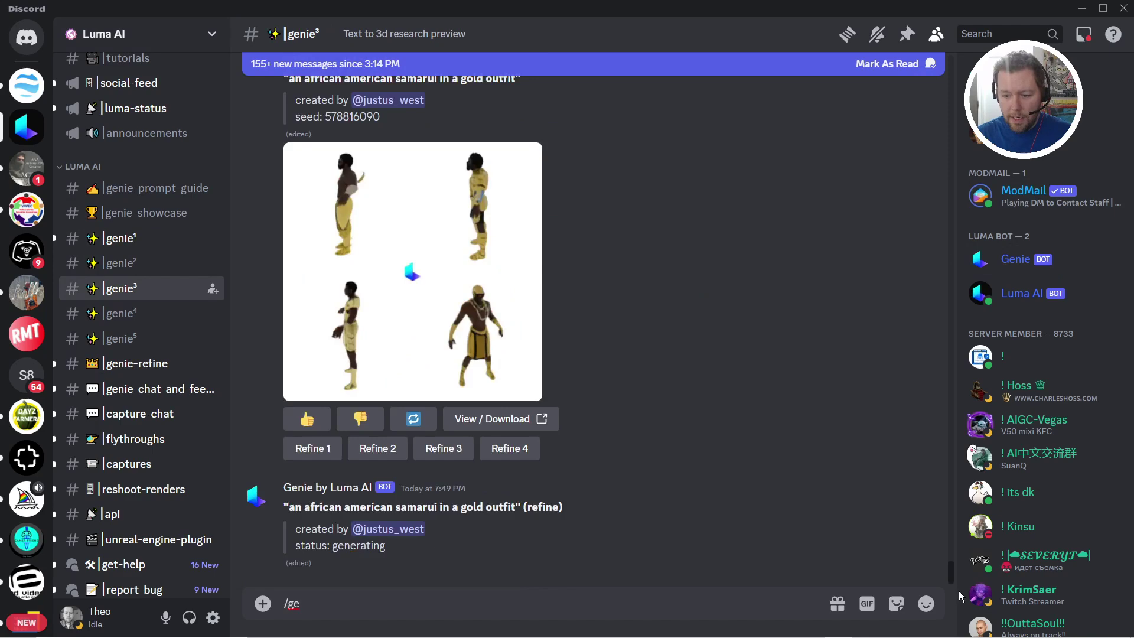
scroll(448, 373, "up", 5)
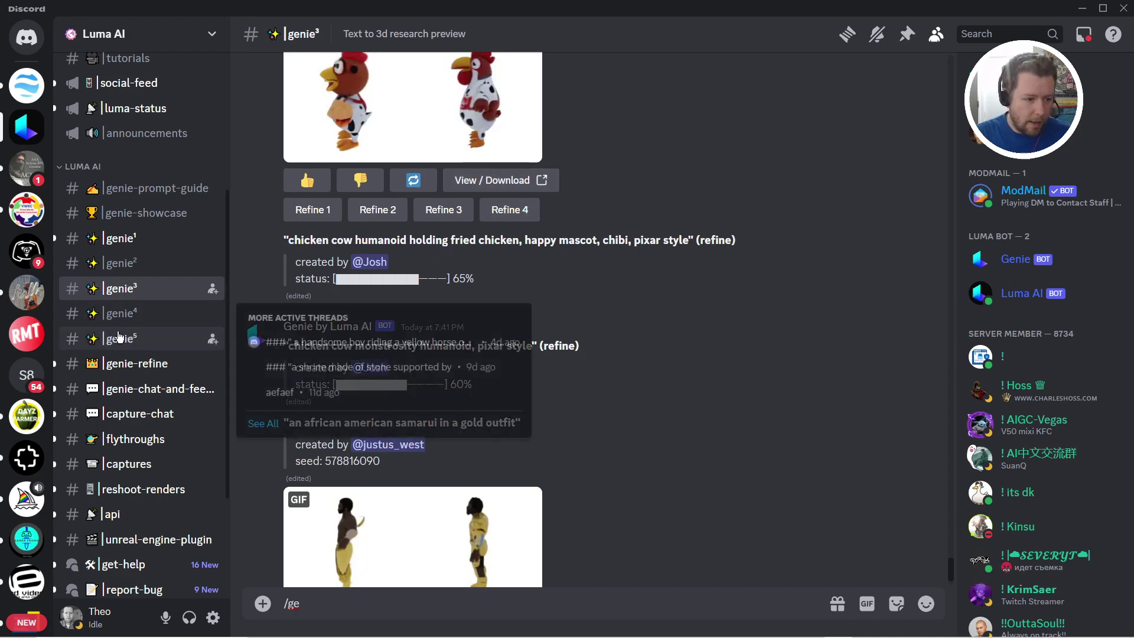
- Open the 'akira bike' refined model from genie-refine on the Luma Genie site
left_click(116, 361)
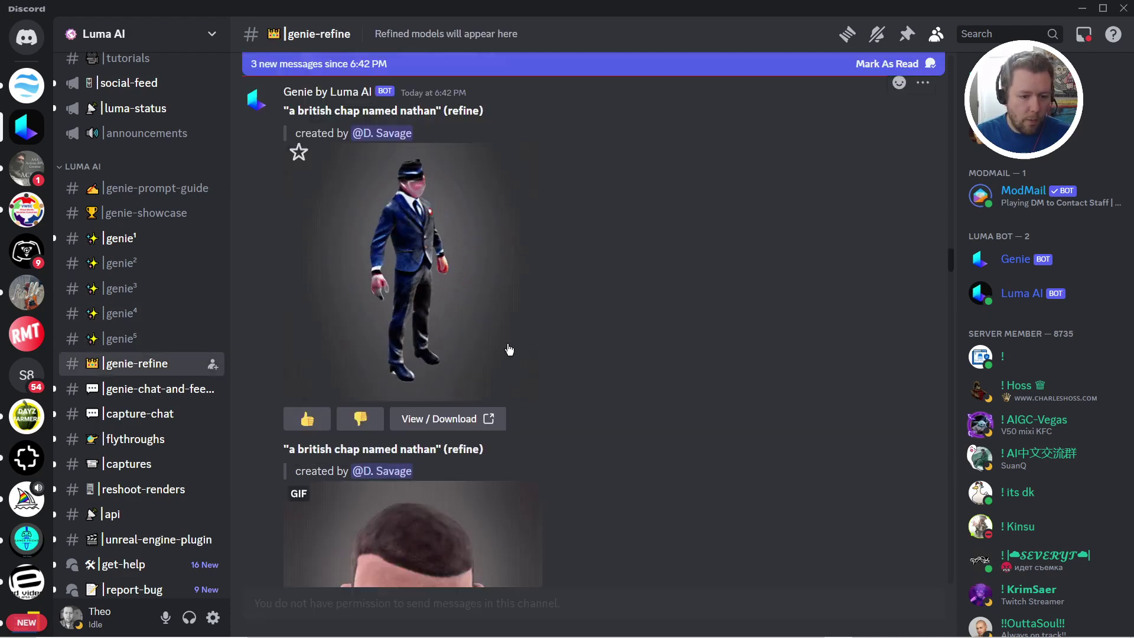
scroll(474, 385, "down", 5)
scroll(474, 385, "down", 5)
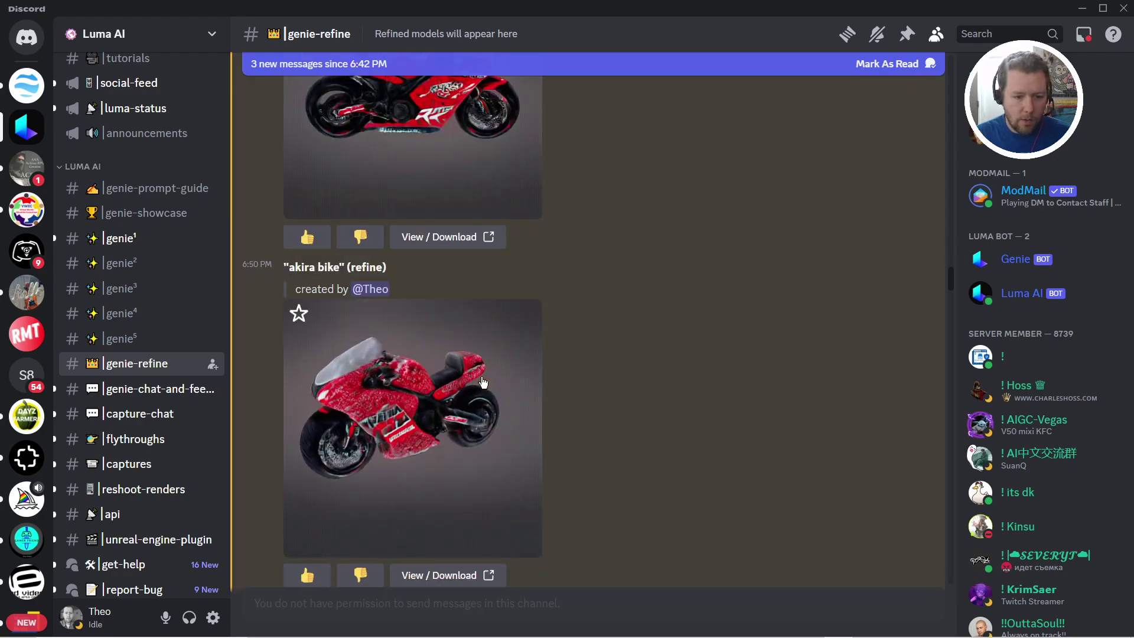
left_click(445, 237)
left_click(710, 408)
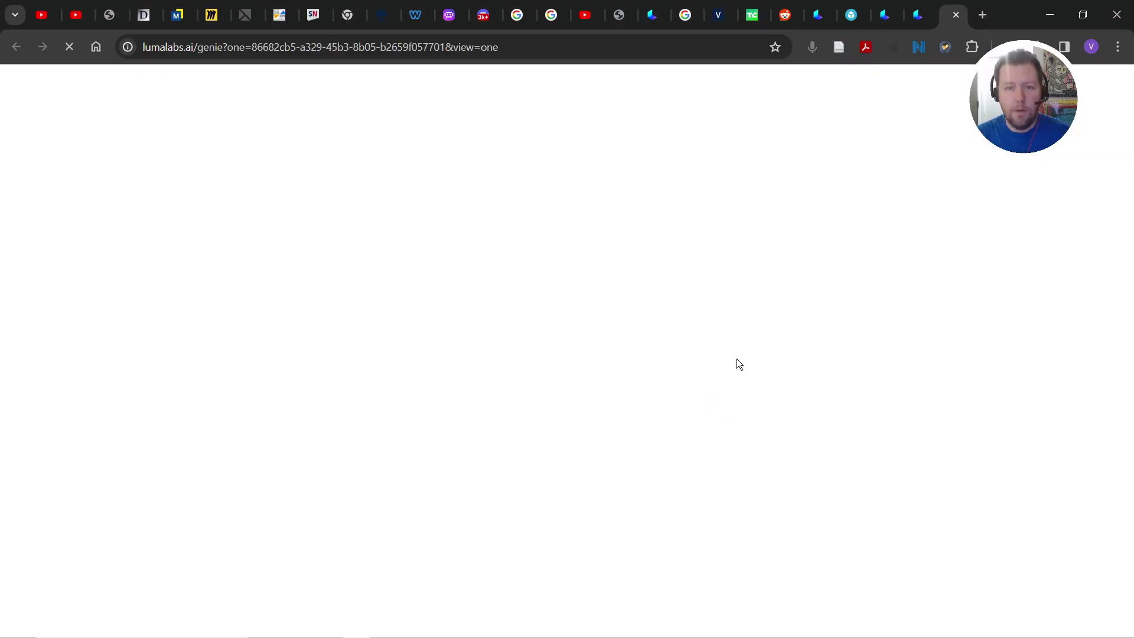